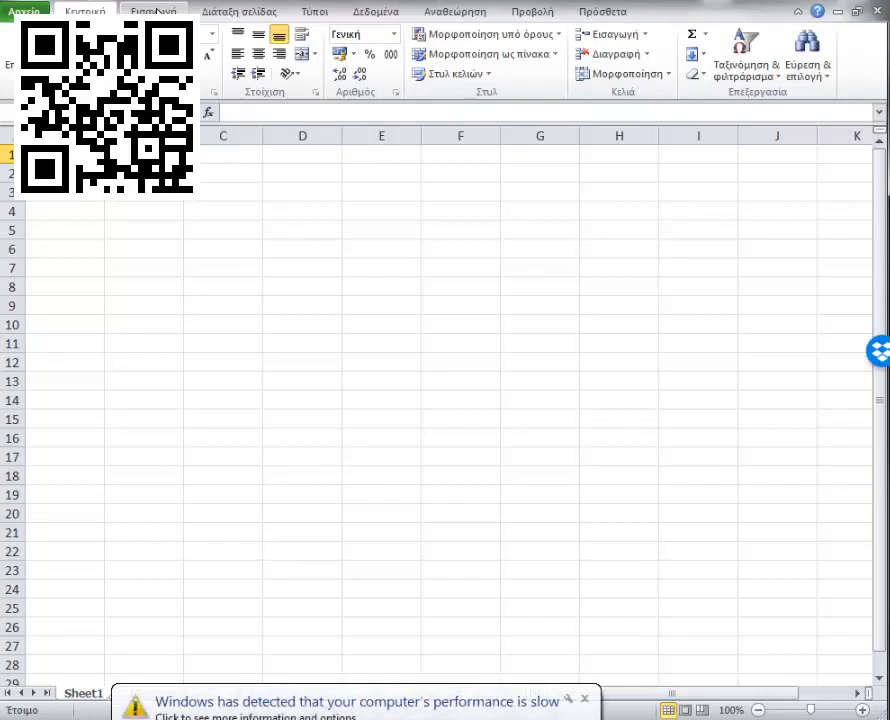
# Step: Close the Windows slow-performance warning covering the blank Sheet1 grid
pyautogui.click(585, 699)
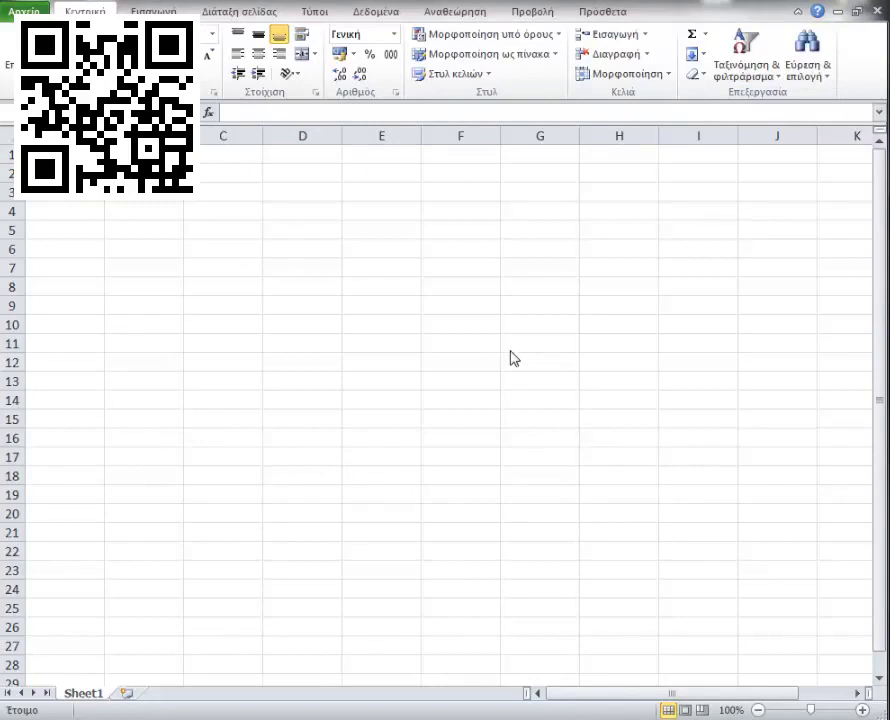
# Step: Insert an empty Scatter with Smooth Lines and Markers chart and move it to the right
pyautogui.click(160, 11)
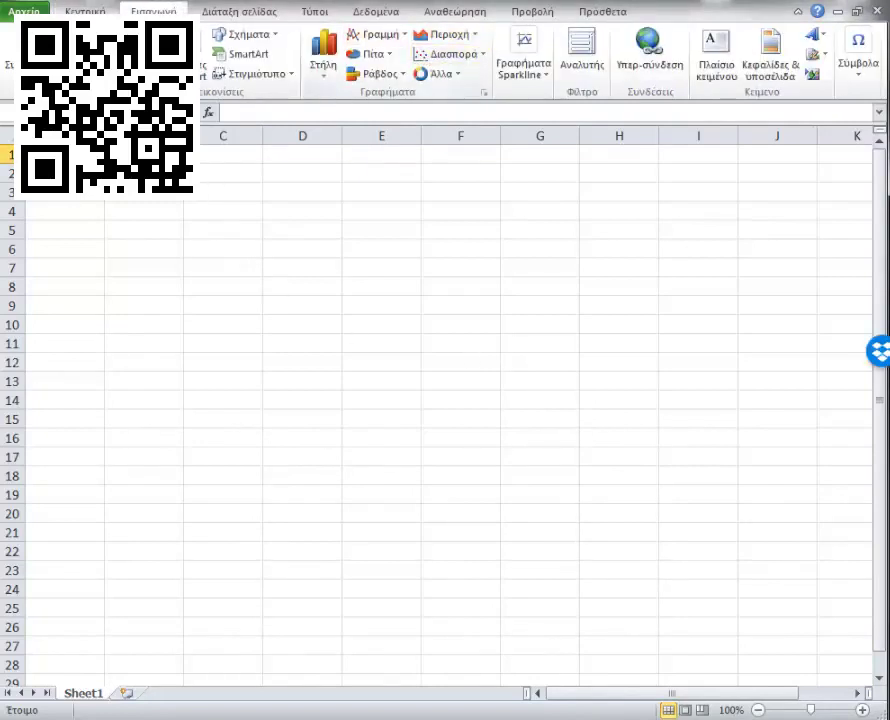
pyautogui.click(483, 53)
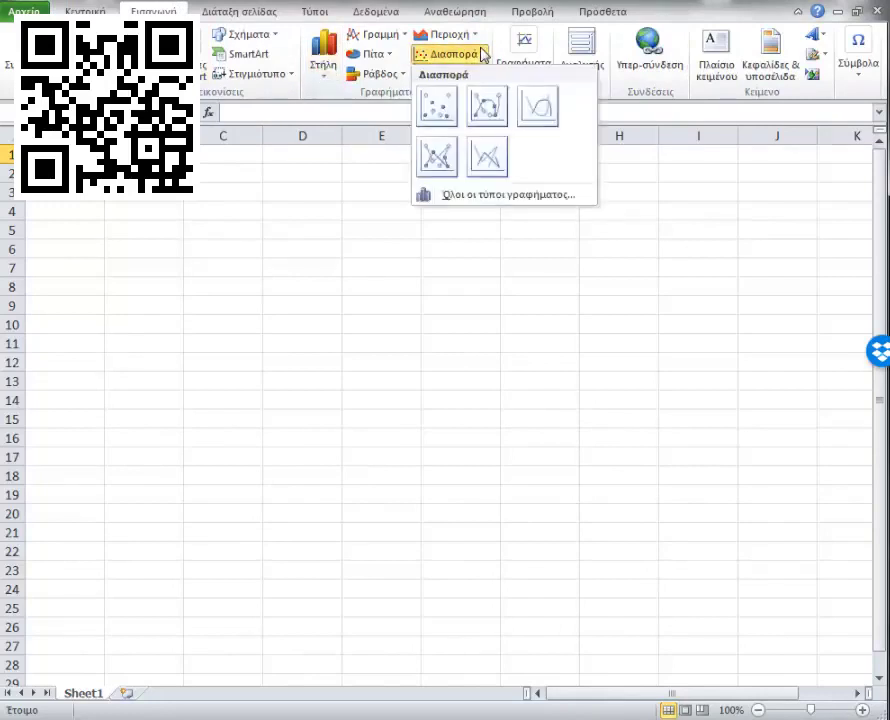
pyautogui.click(495, 110)
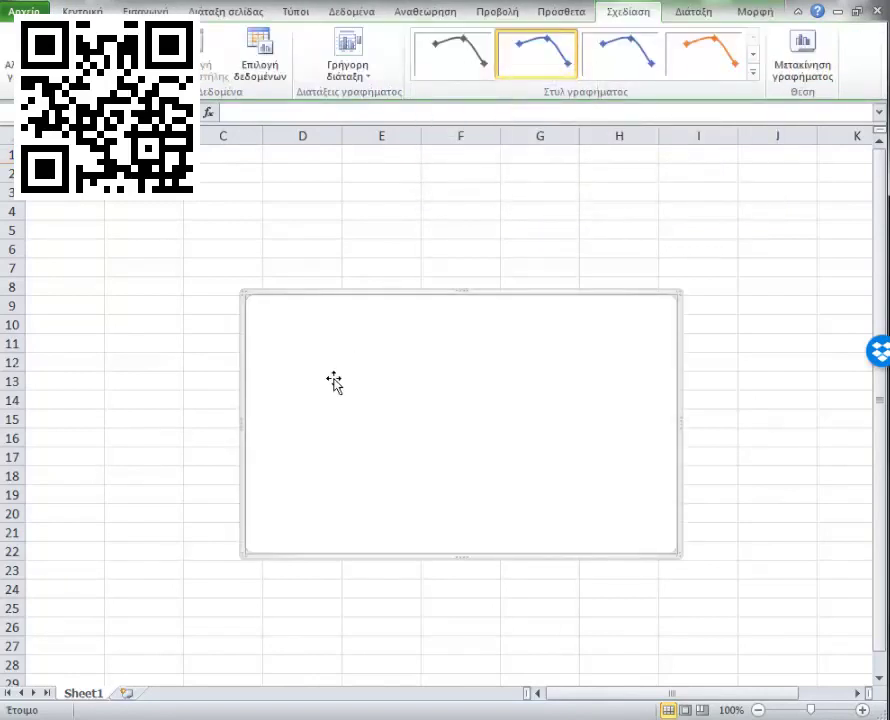
pyautogui.moveTo(333, 379); pyautogui.dragTo(428, 373)
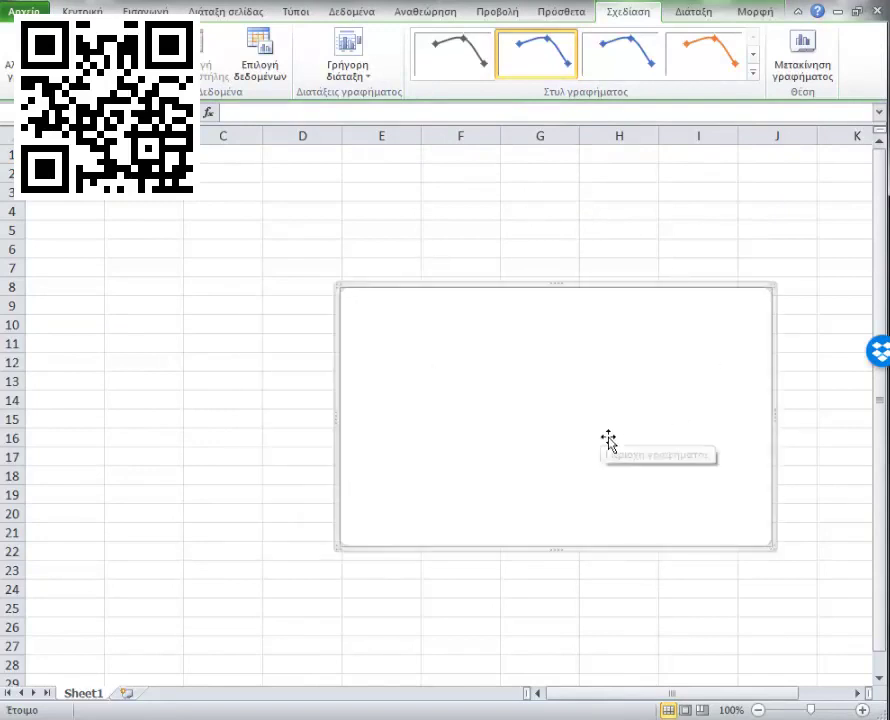
pyautogui.click(118, 290)
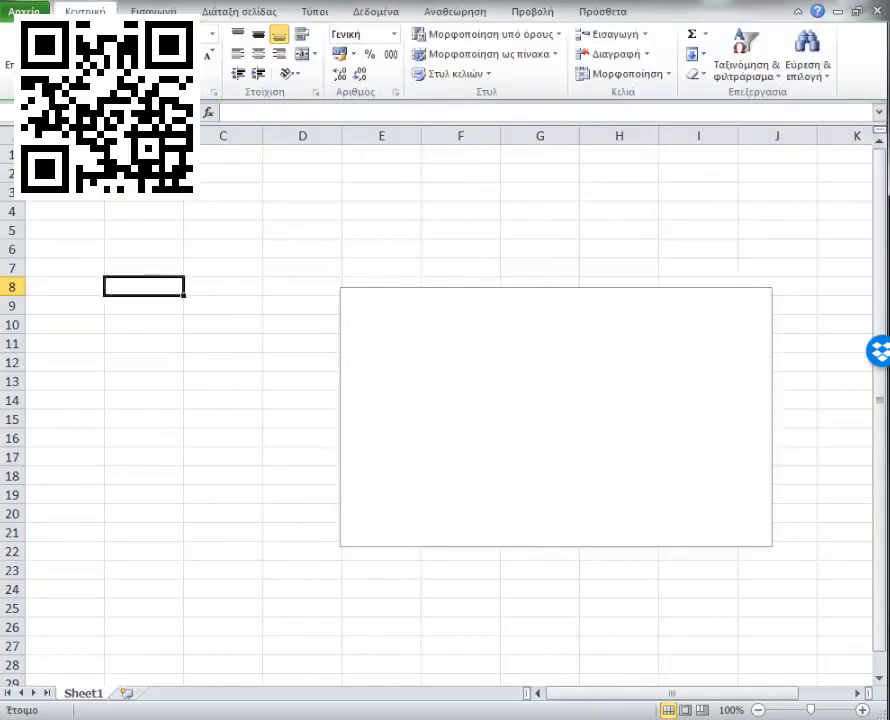
pyautogui.hotkey('ctrl', 'Home')
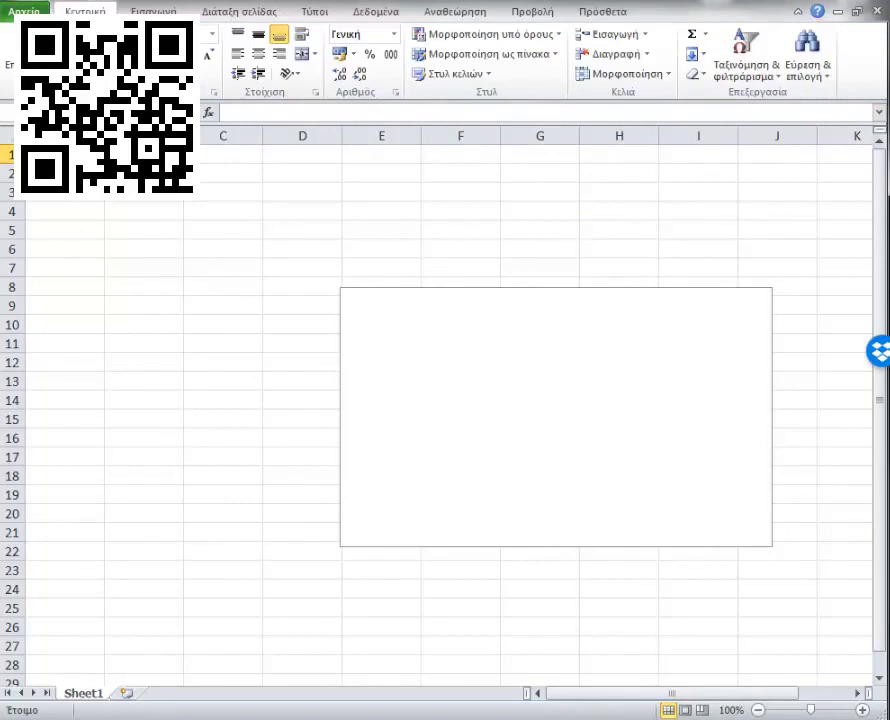
# Step: Enter the headings Q, QD and QS in cells A1, B1 and C1
pyautogui.write('P')
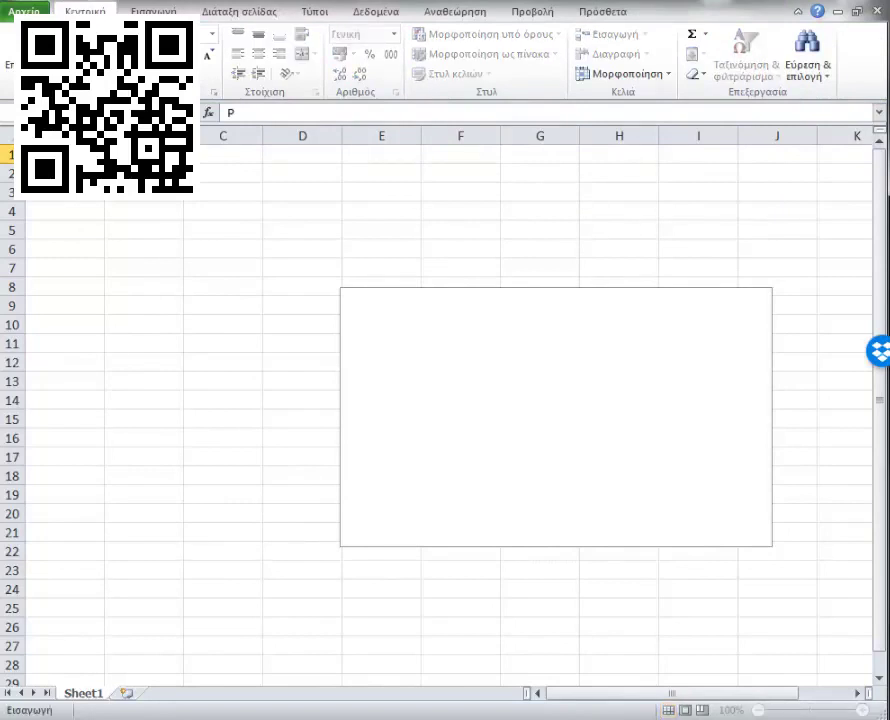
pyautogui.press('Escape')
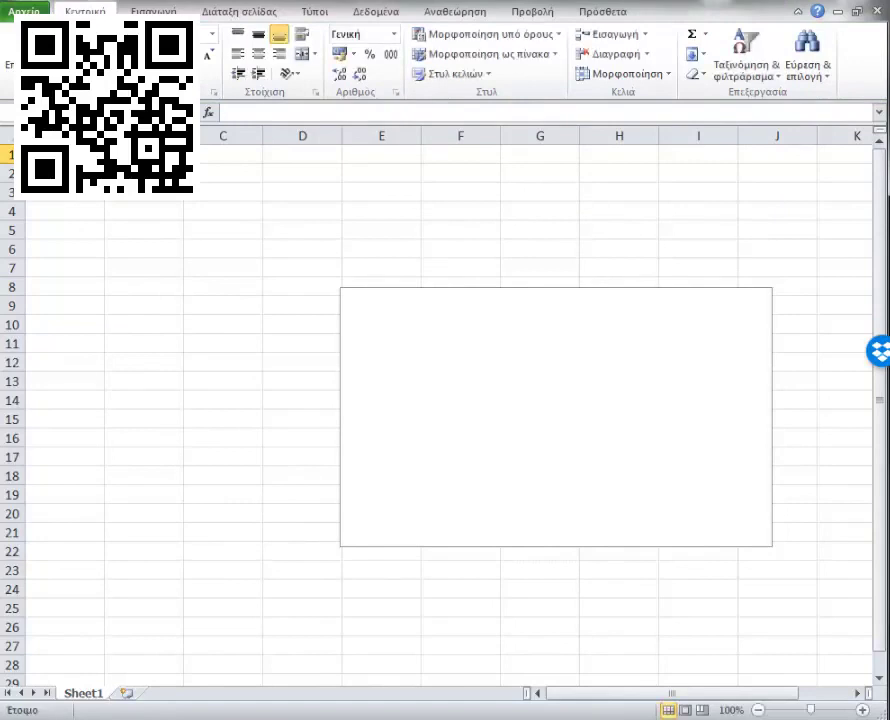
pyautogui.write('Q')
pyautogui.press('Return')
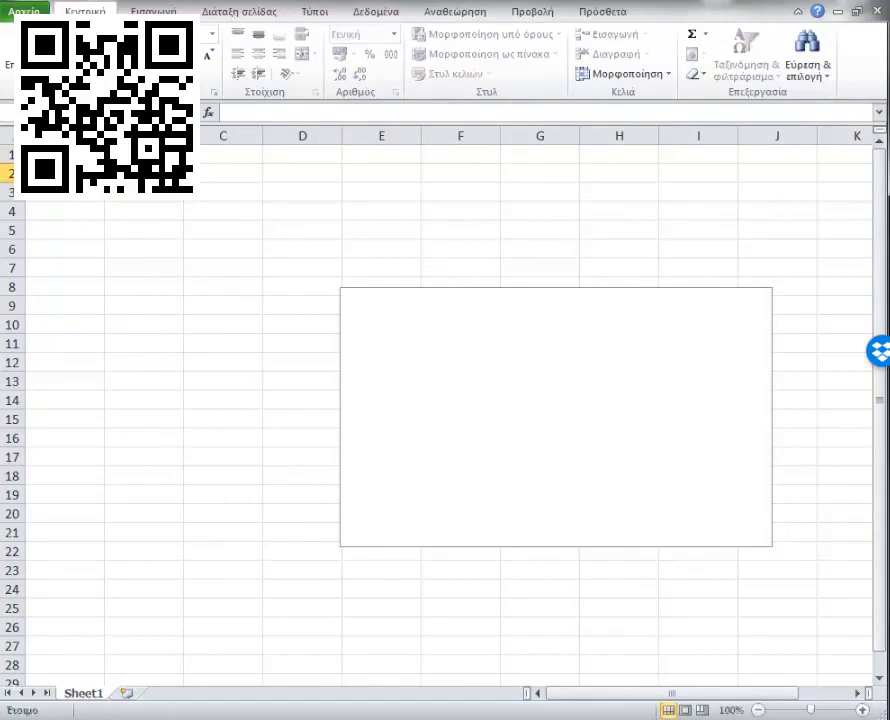
pyautogui.press('Up')
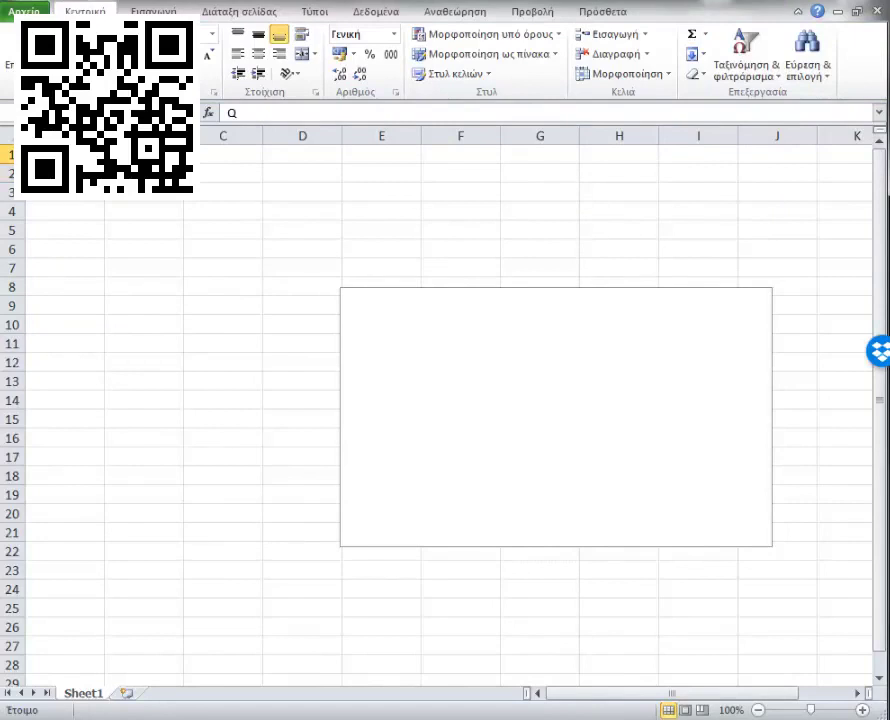
pyautogui.write('Q')
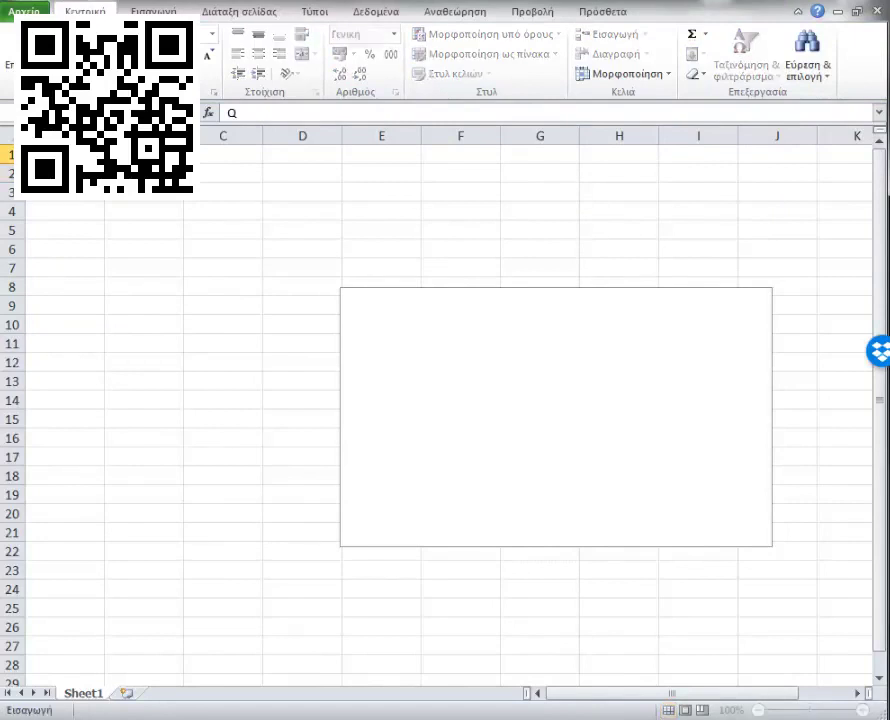
pyautogui.write('D')
pyautogui.press('Tab')
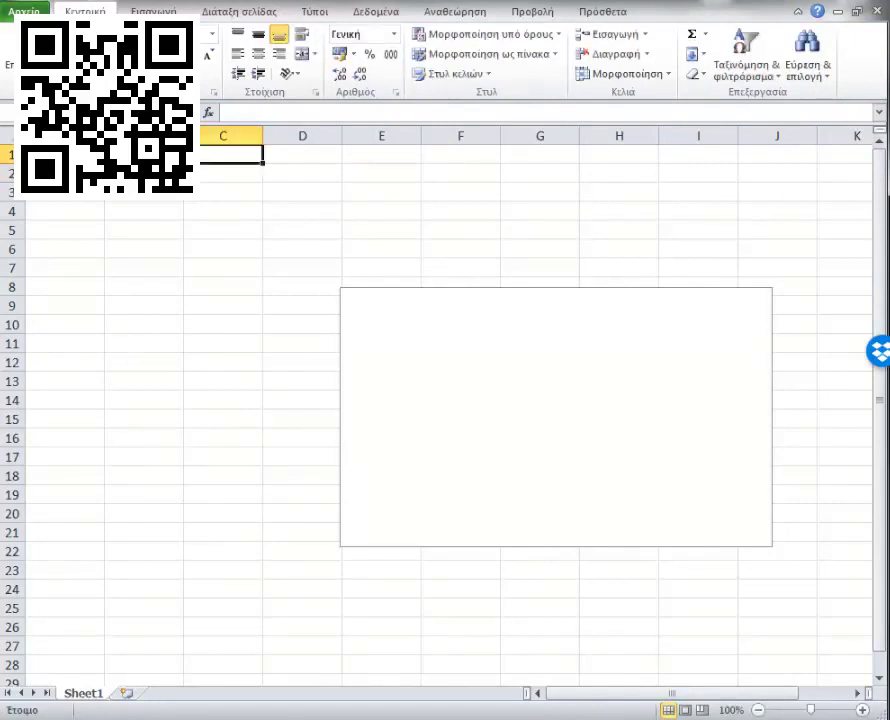
pyautogui.write('QS')
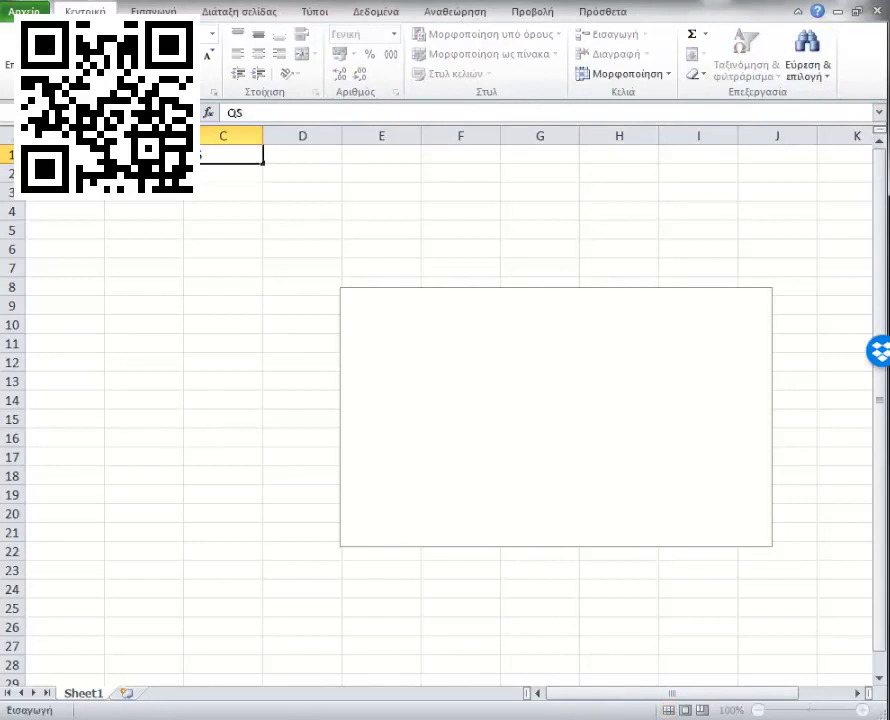
pyautogui.press('Return')
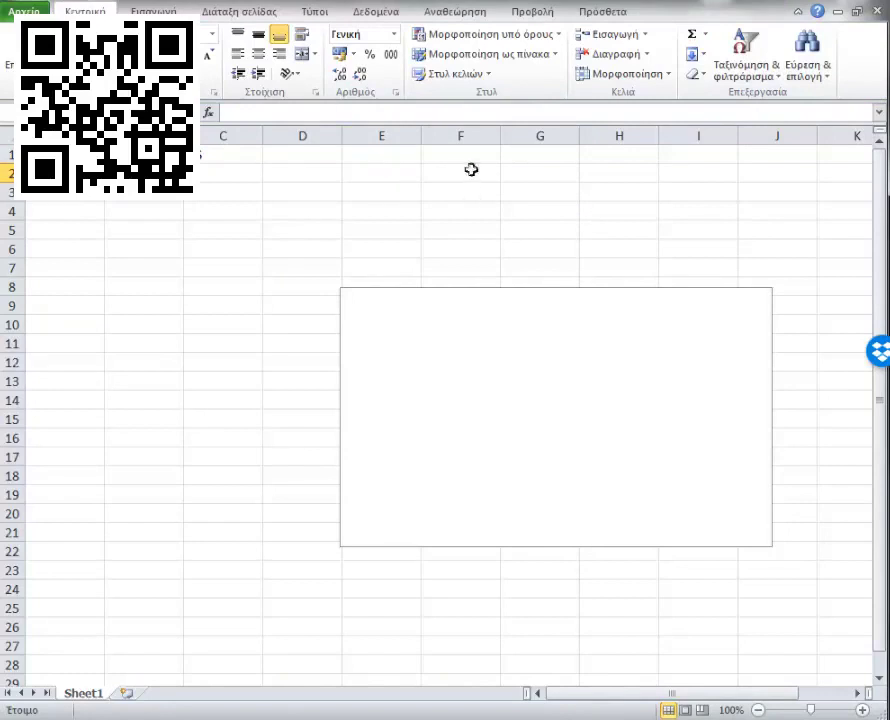
# Step: Type the equations P = 200-Q in E1 and MC = 20 + Q in E2
pyautogui.click(385, 155)
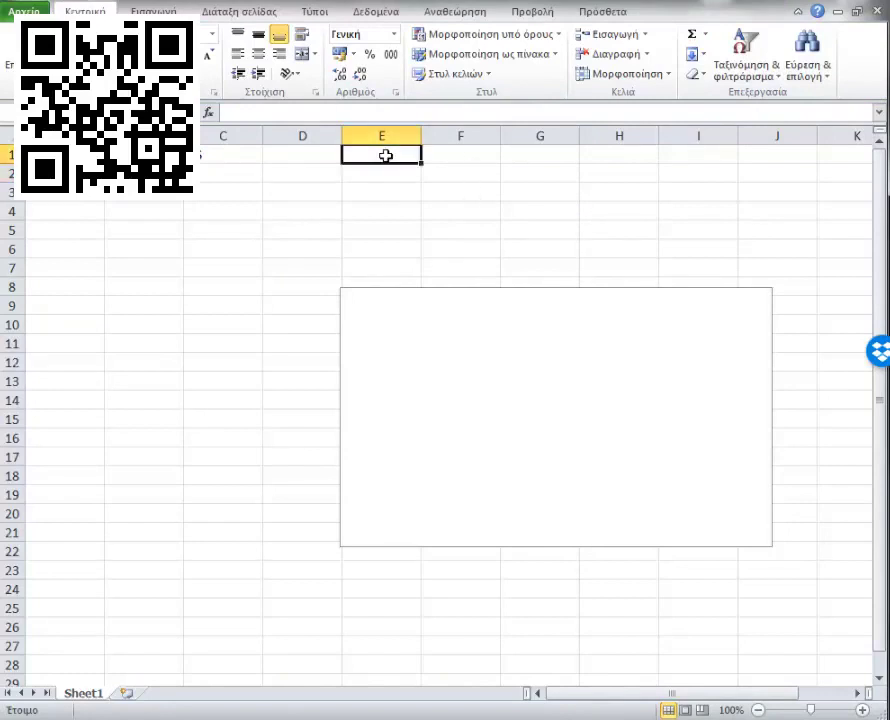
pyautogui.write('P = ')
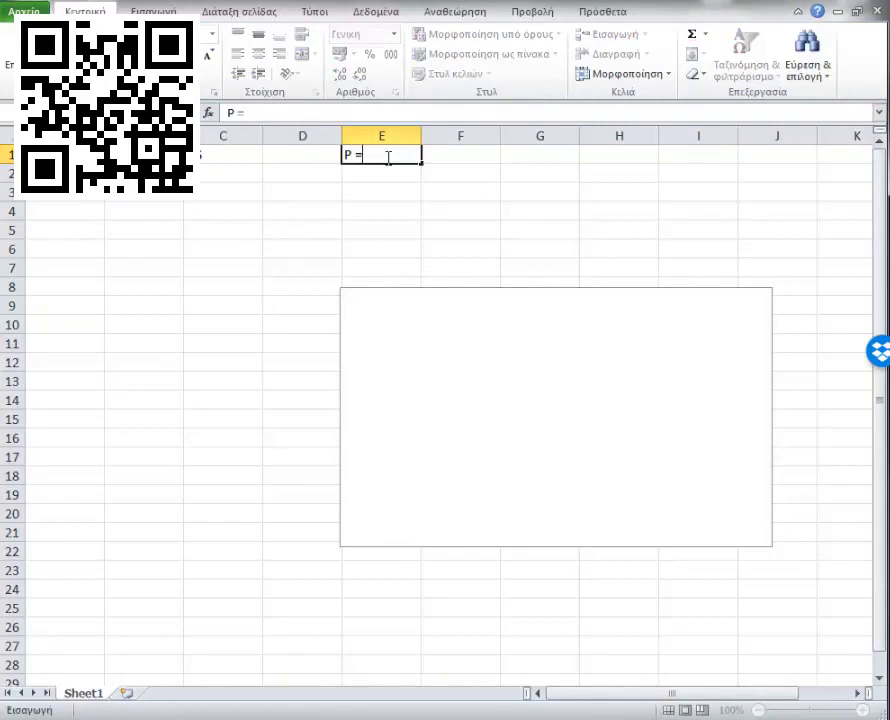
pyautogui.write('200-')
pyautogui.write('Q')
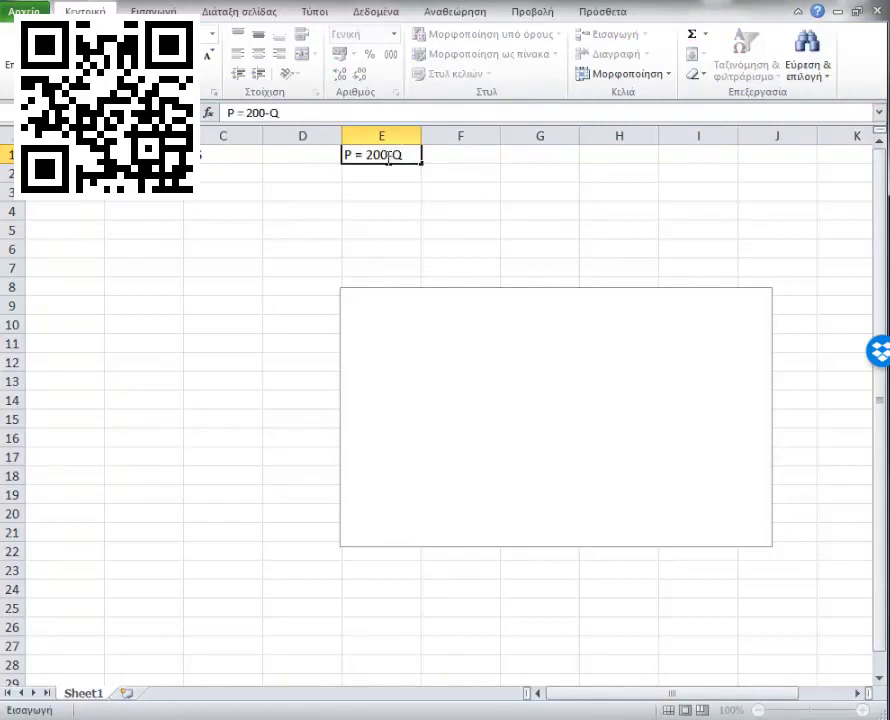
pyautogui.press('Return')
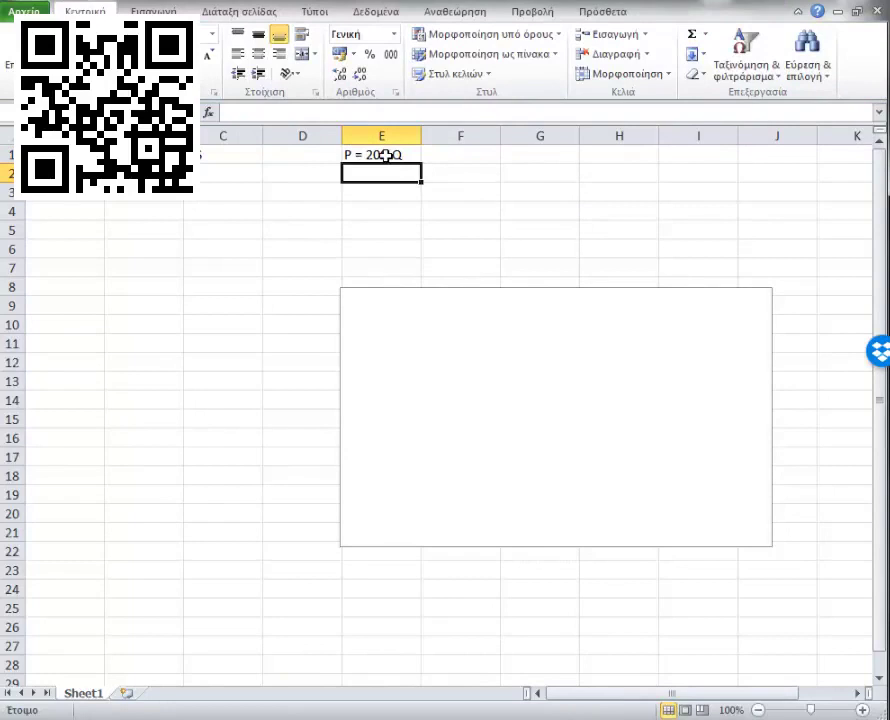
pyautogui.click(385, 155)
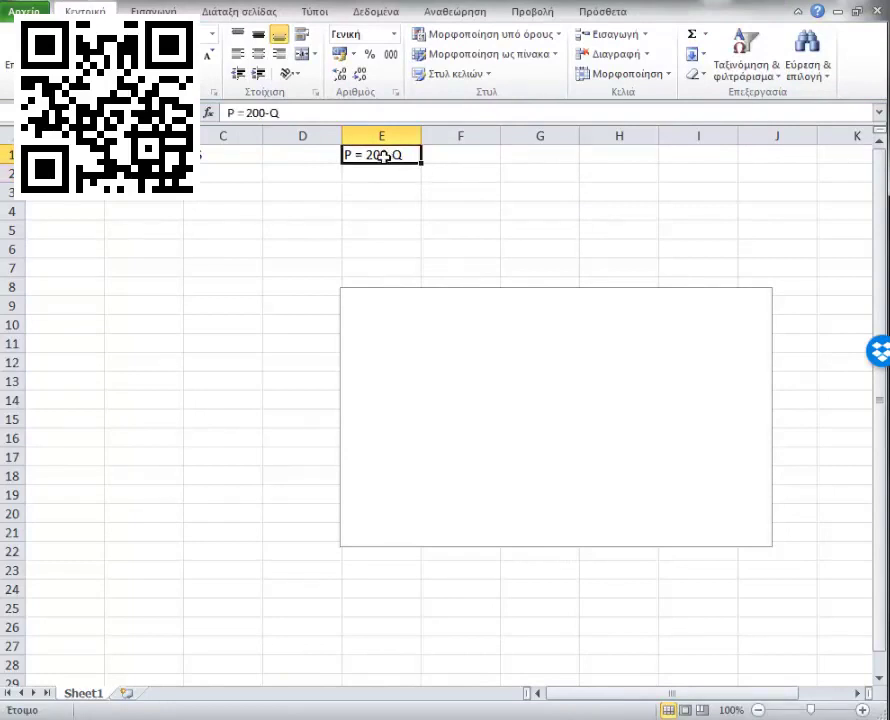
pyautogui.write('MC')
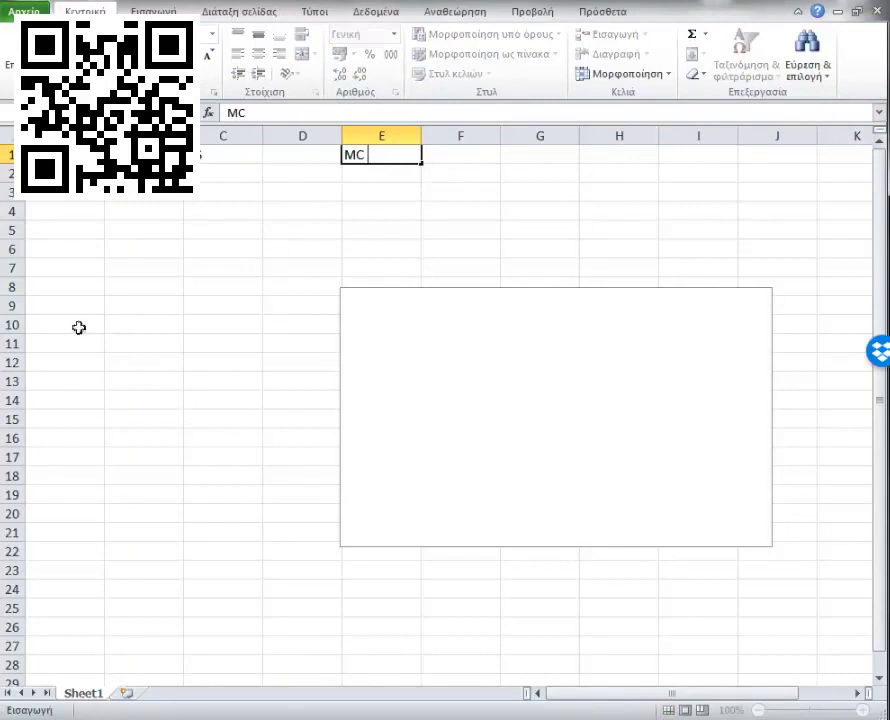
pyautogui.hotkey('ctrl', 'z')
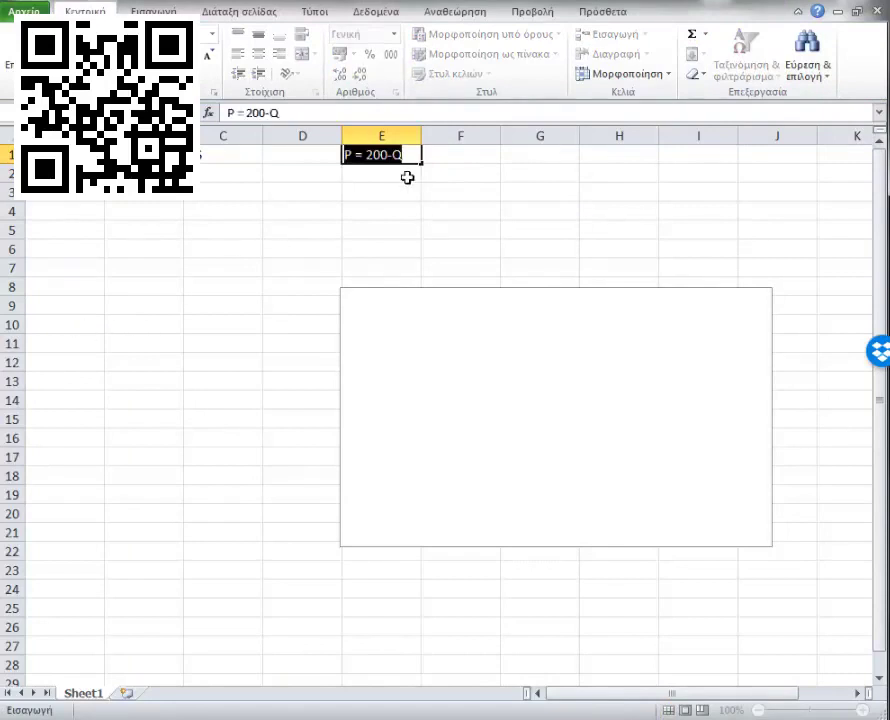
pyautogui.click(410, 178)
pyautogui.write('MC')
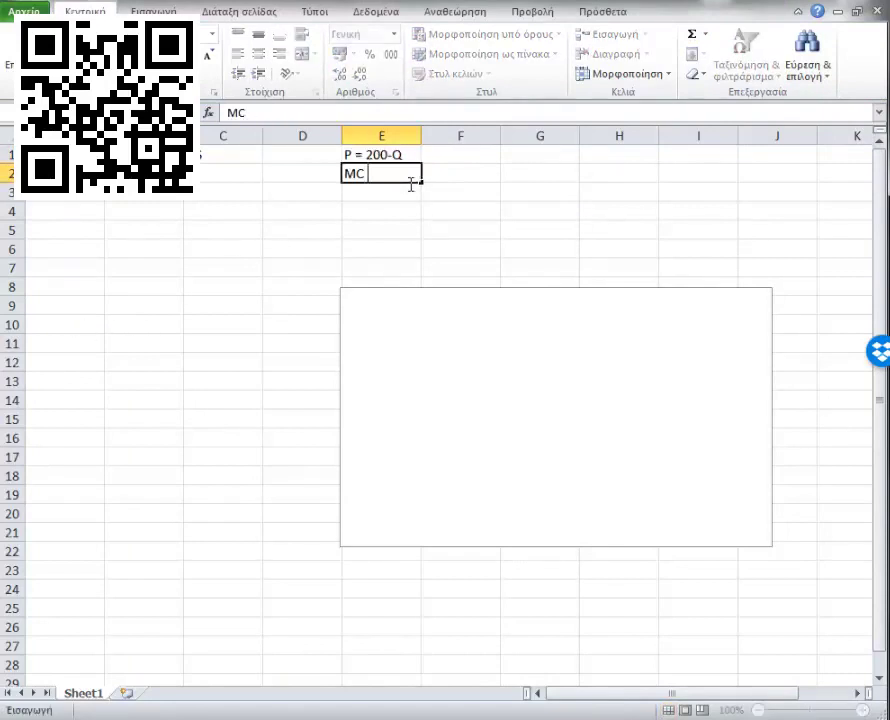
pyautogui.write(' - ')
pyautogui.write('20')
pyautogui.write(' + Q')
pyautogui.press('Return')
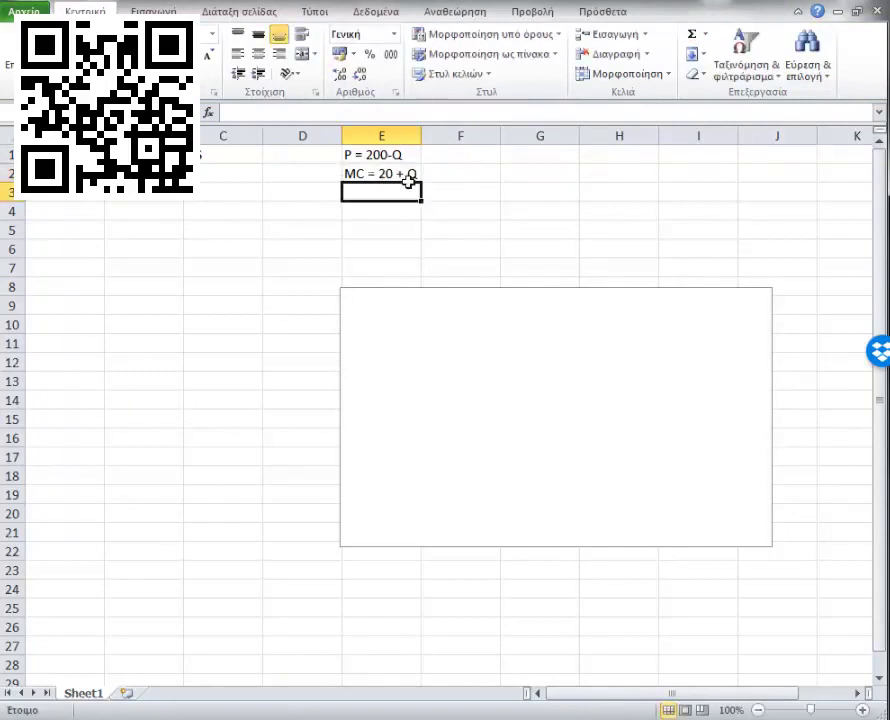
# Step: Enter a =200-B2 formula in column A, then clear the mistaken entry
pyautogui.press('Left')
pyautogui.press('Left')
pyautogui.press('Left')
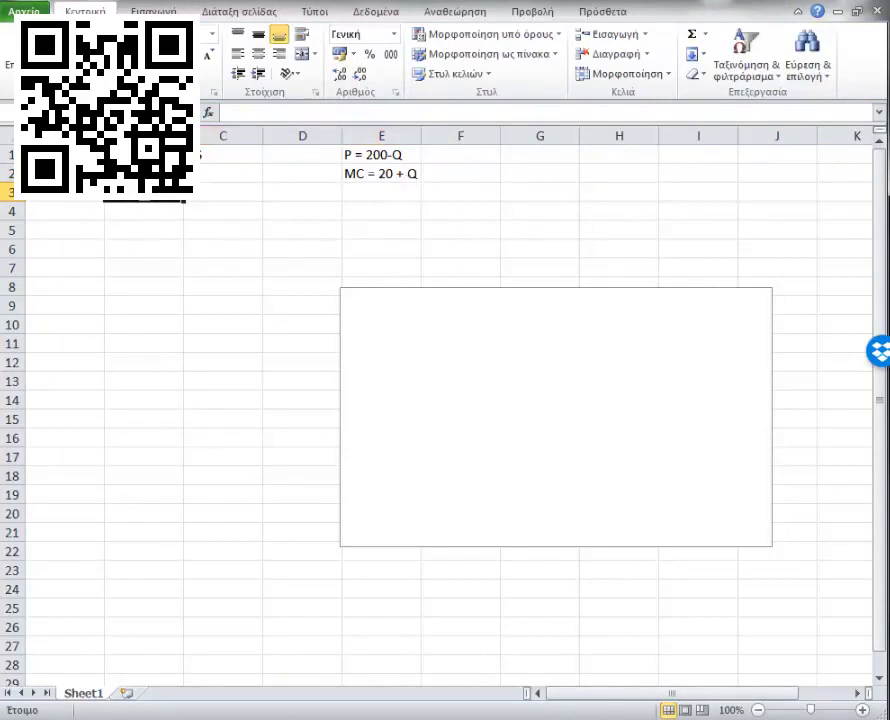
pyautogui.press('Up')
pyautogui.write('=')
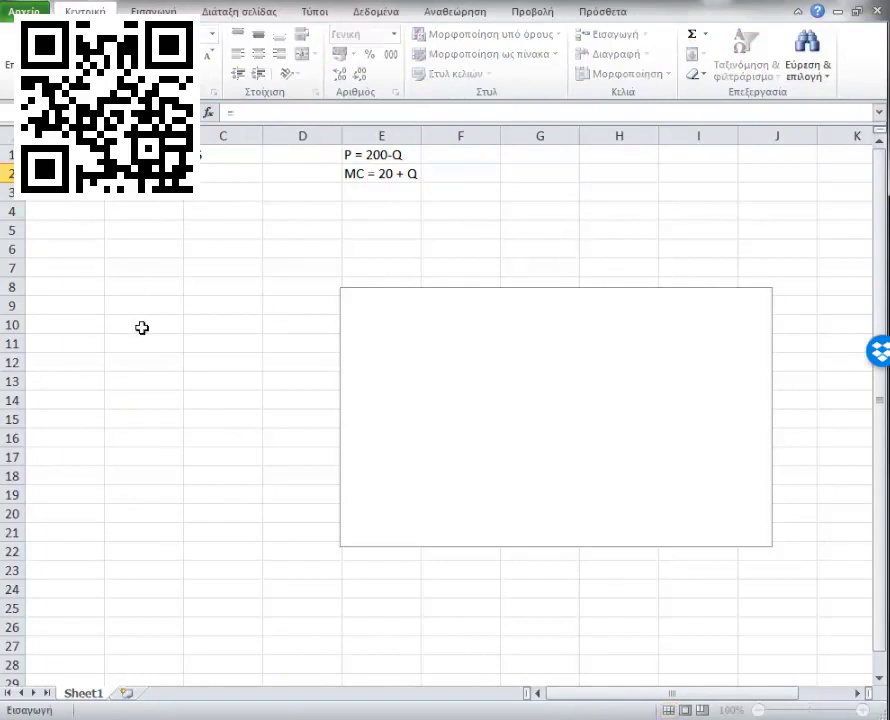
pyautogui.write('200')
pyautogui.write('B2')
pyautogui.press('Return')
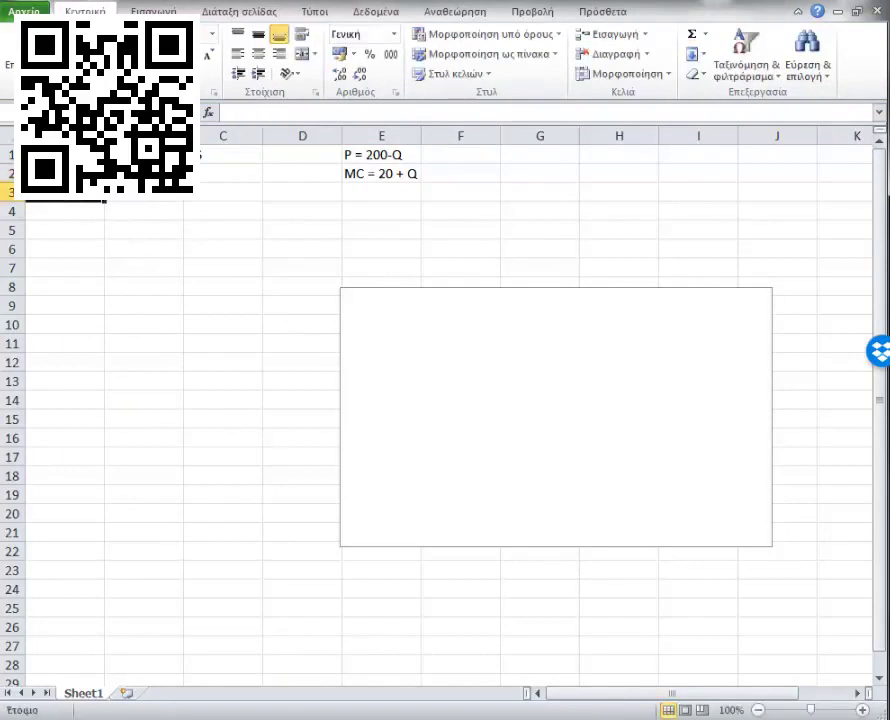
pyautogui.click(64, 173)
pyautogui.press('Delete')
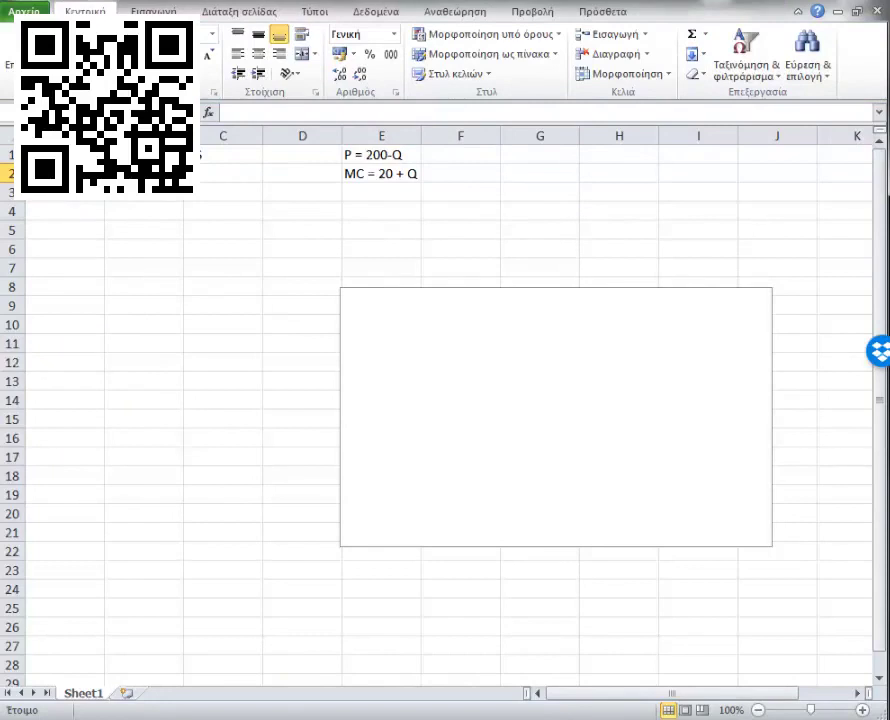
# Step: Enter quantities 20, 50, 80 and 100 down column B starting at B3
pyautogui.click(144, 192)
pyautogui.write('20')
pyautogui.press('Return')
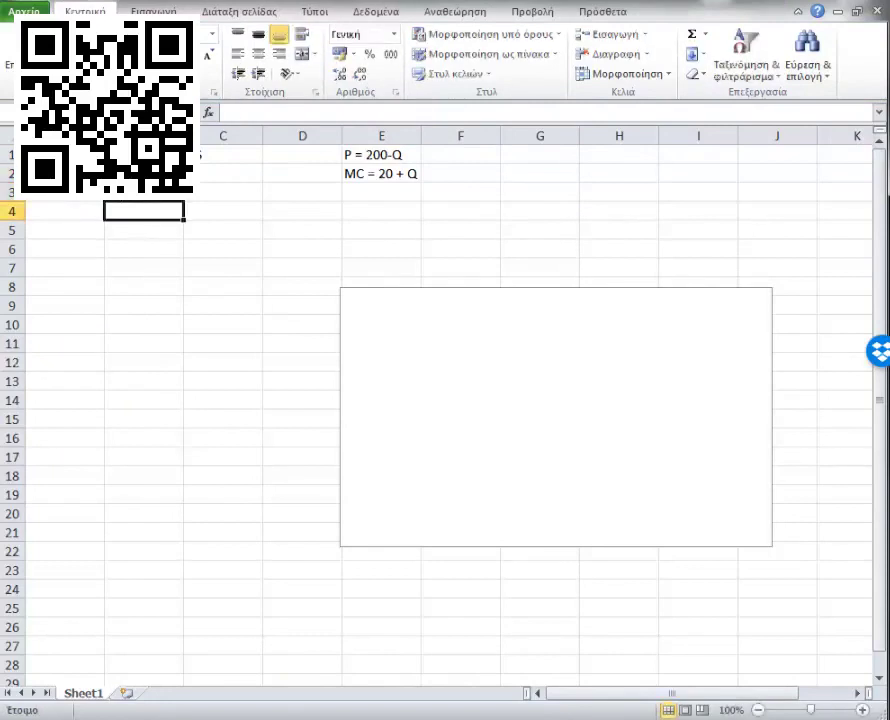
pyautogui.write('50')
pyautogui.press('Return')
pyautogui.write('80')
pyautogui.press('Return')
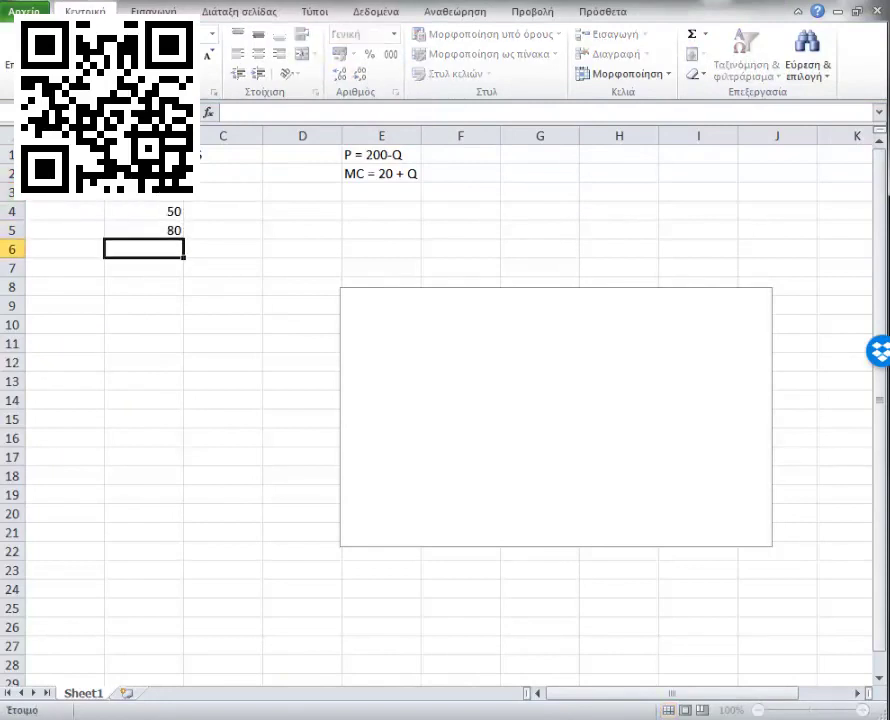
pyautogui.write('100')
pyautogui.press('Return')
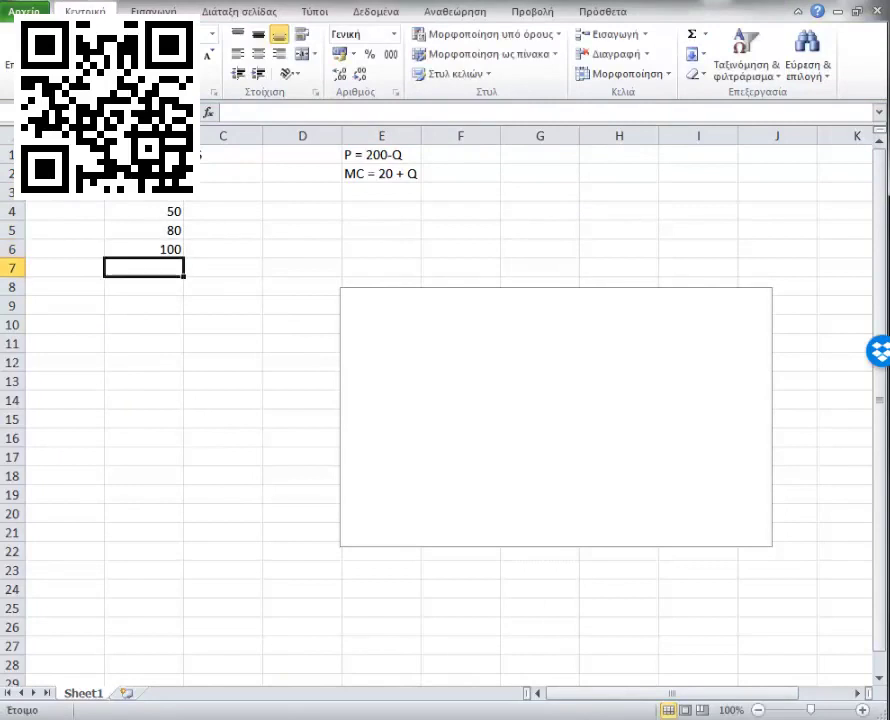
# Step: Fill the demand formula from A2 down column A
pyautogui.click(64, 173)
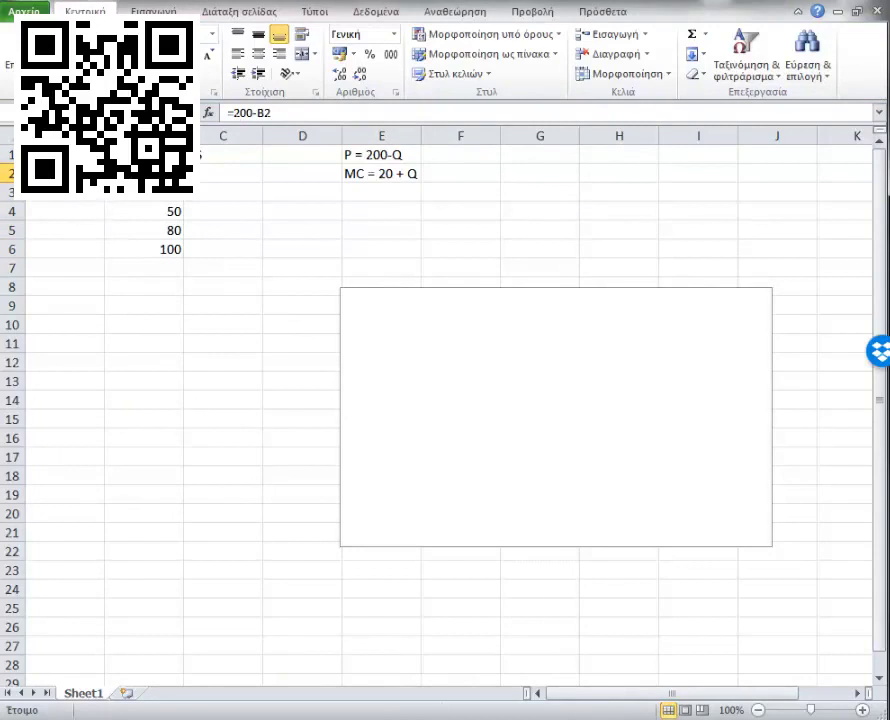
pyautogui.moveTo(105, 200); pyautogui.dragTo(114, 267)
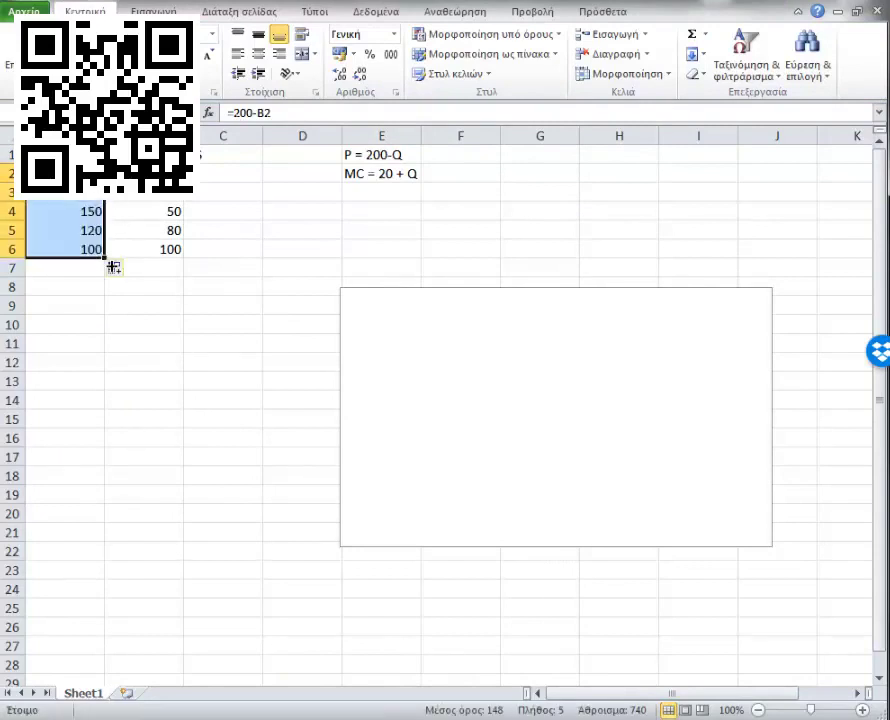
pyautogui.doubleClick(98, 255)
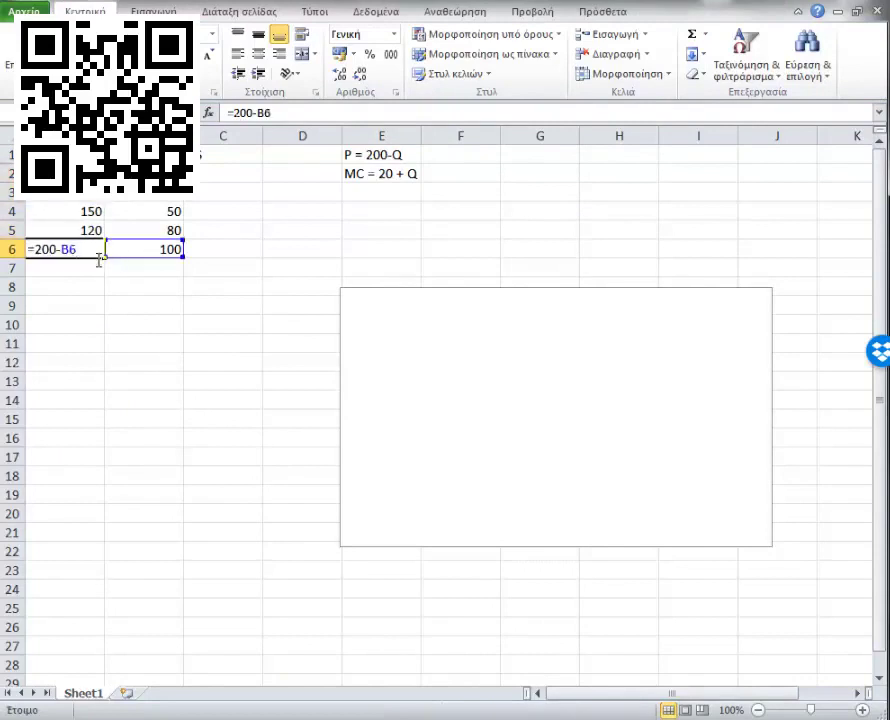
pyautogui.press('Return')
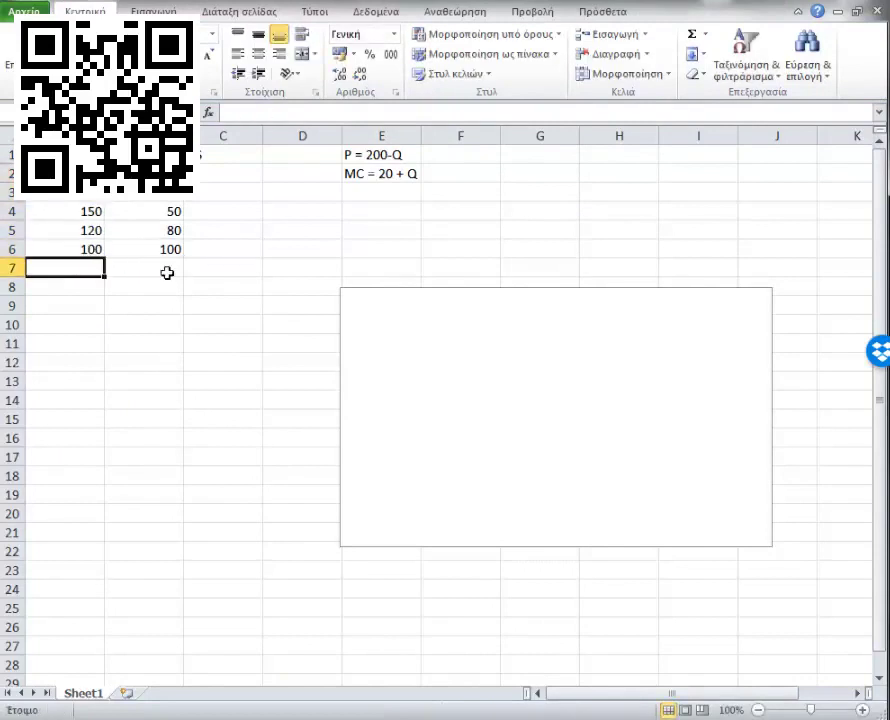
# Step: Add the quantities 150 and 200 at the bottom of column B
pyautogui.click(167, 272)
pyautogui.press('Up')
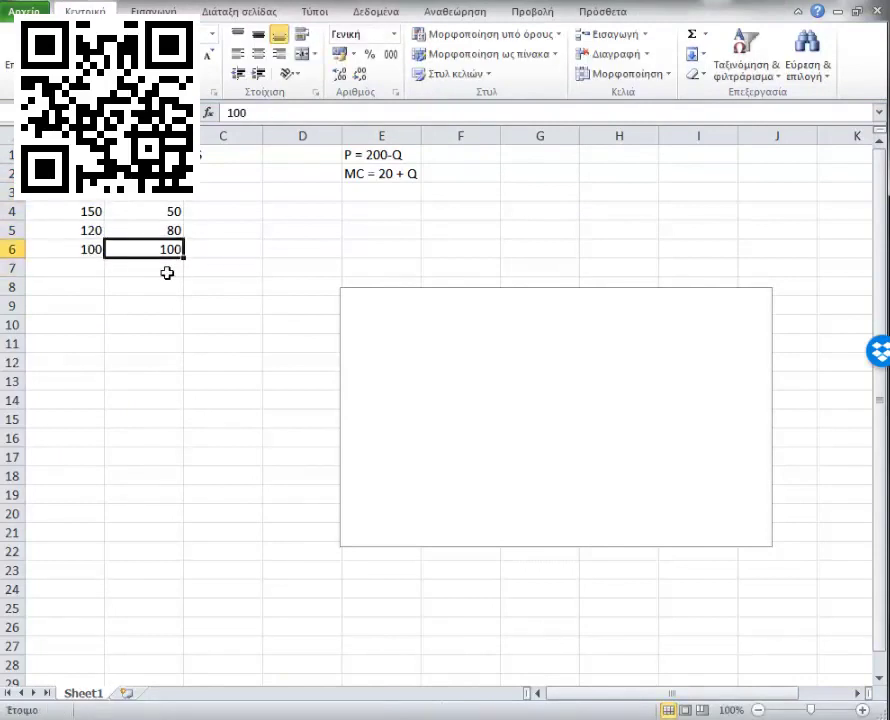
pyautogui.press('Up')
pyautogui.press('Up')
pyautogui.press('Up')
pyautogui.press('Down')
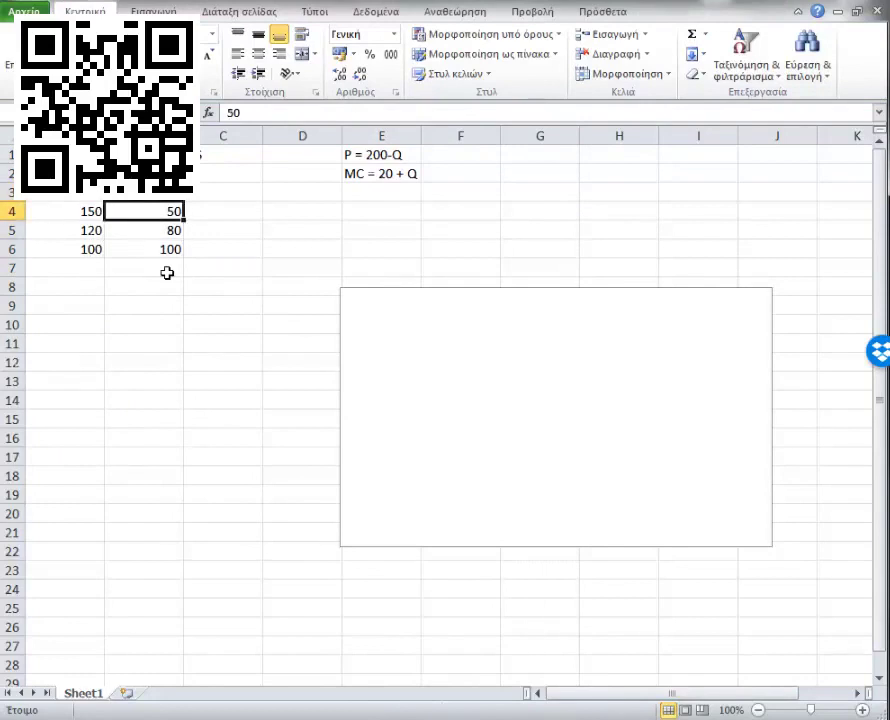
pyautogui.press('Down')
pyautogui.press('Down')
pyautogui.press('Down')
pyautogui.write('1')
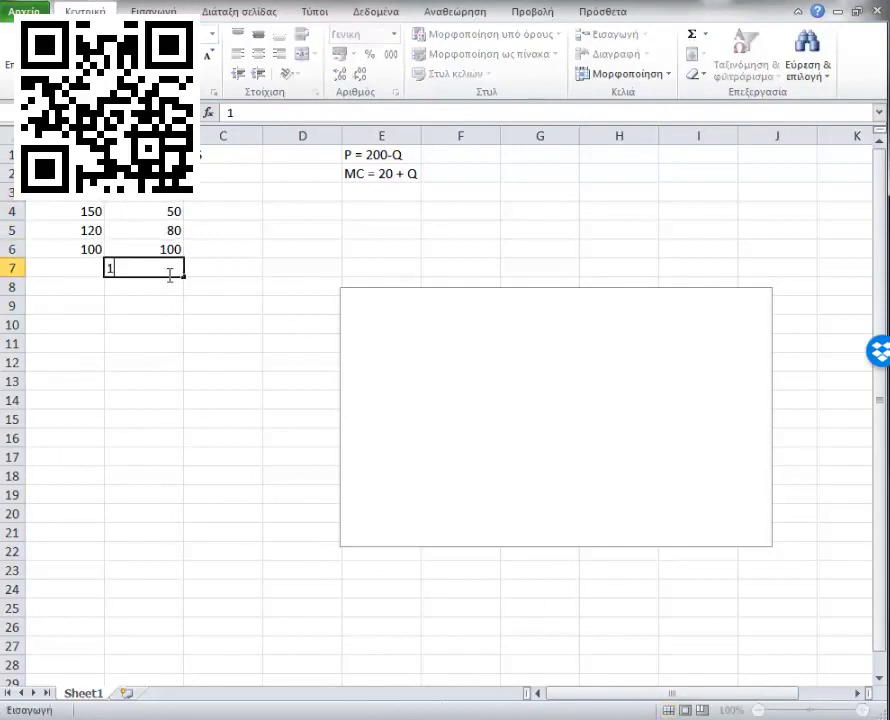
pyautogui.write('50')
pyautogui.press('Return')
pyautogui.write('200')
pyautogui.press('Return')
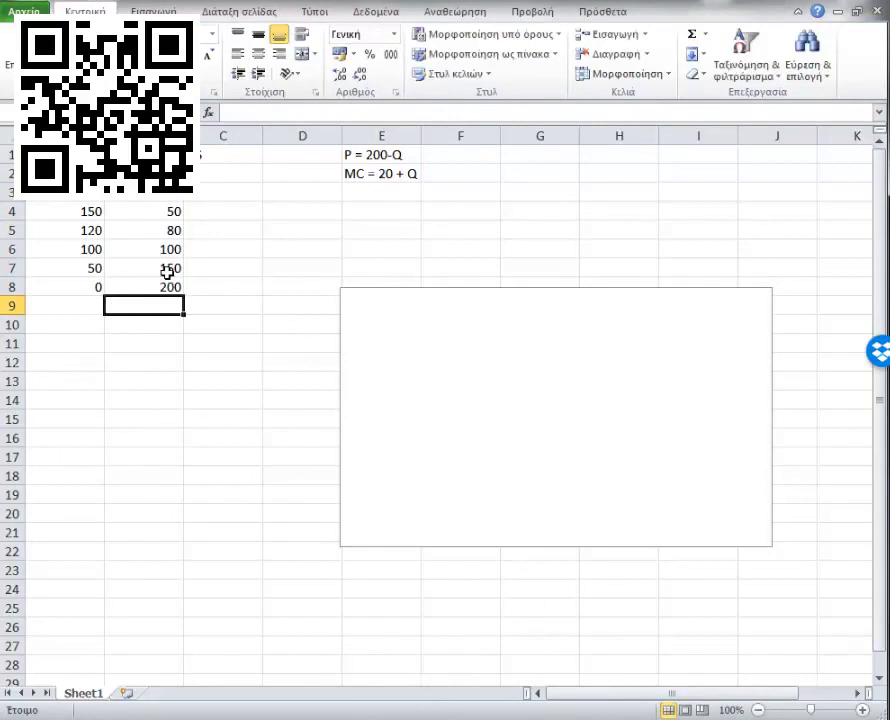
pyautogui.click(229, 181)
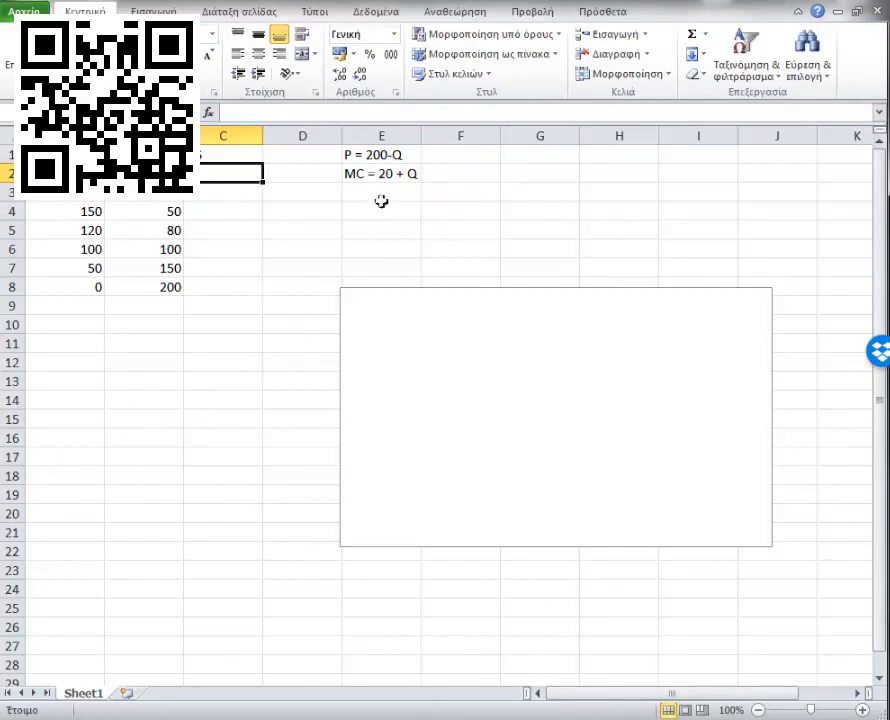
# Step: Type the rearranged equation Q = MC - 20 in cell F2
pyautogui.click(381, 196)
pyautogui.click(451, 177)
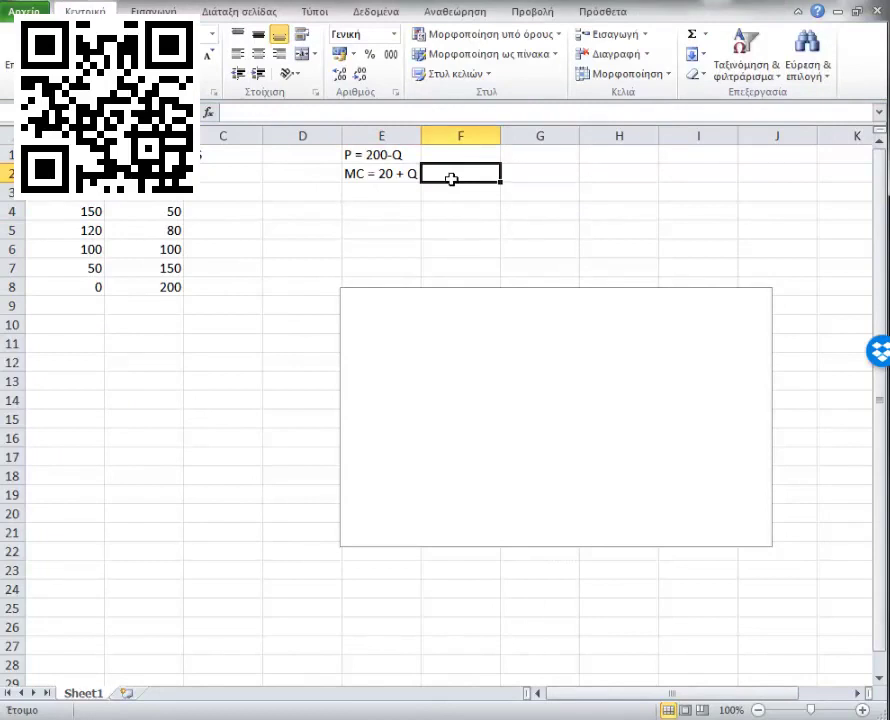
pyautogui.write('=')
pyautogui.press('BackSpace')
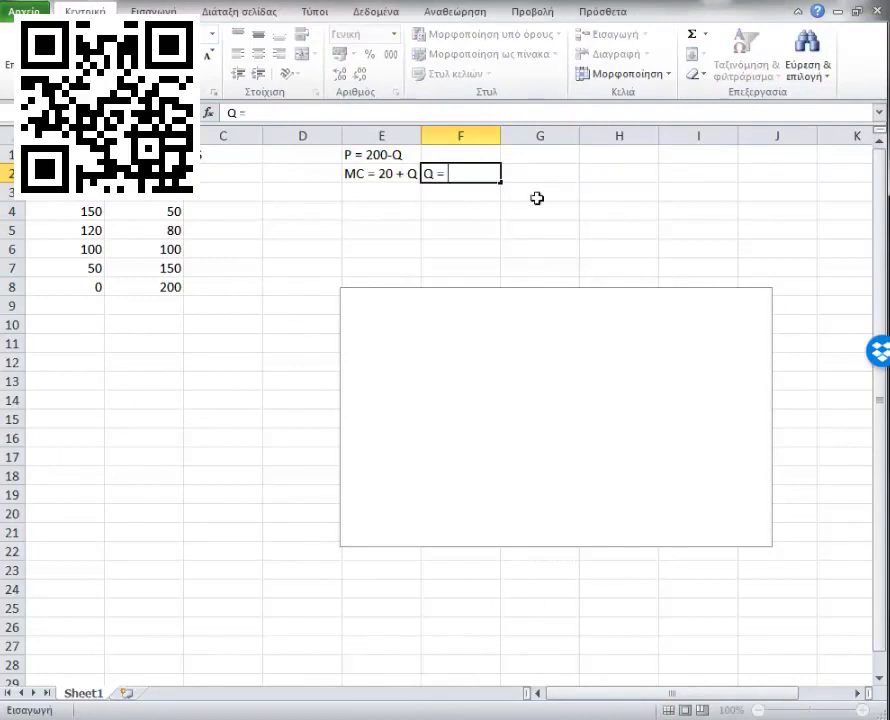
pyautogui.write('MC - 2')
pyautogui.write('0')
pyautogui.press('Return')
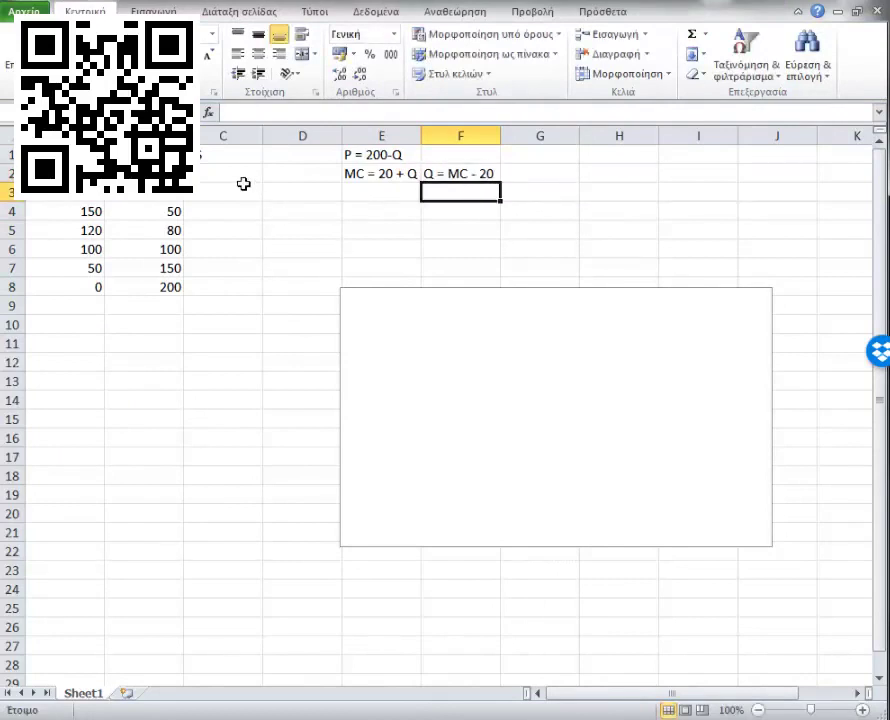
# Step: Enter =A2-20 in C2 and fill it down to C8, giving 170 to -20
pyautogui.click(243, 183)
pyautogui.write('=')
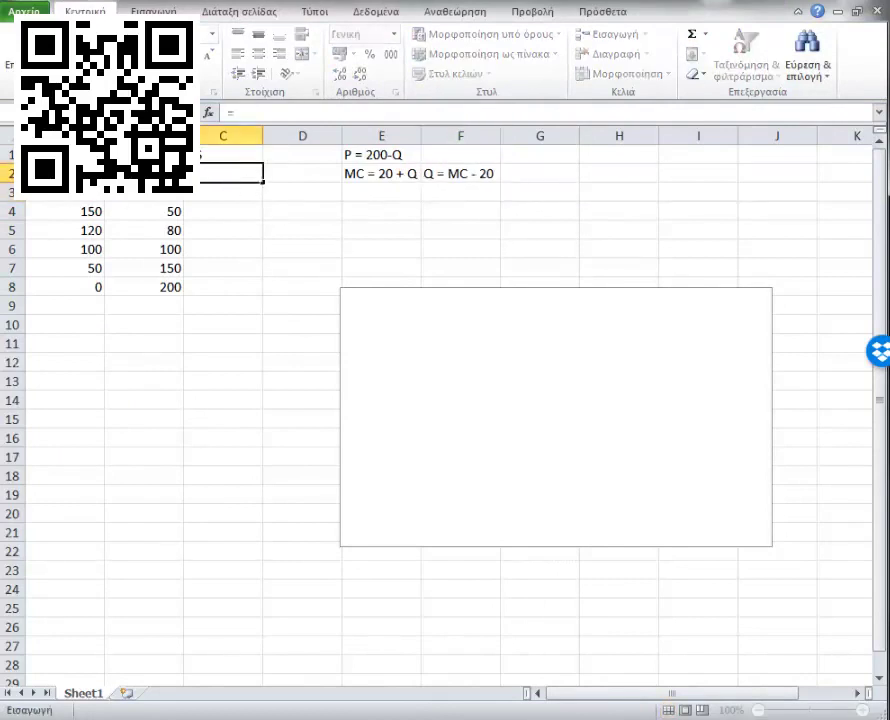
pyautogui.click(65, 173)
pyautogui.write('- 20')
pyautogui.press('Return')
pyautogui.click(251, 176)
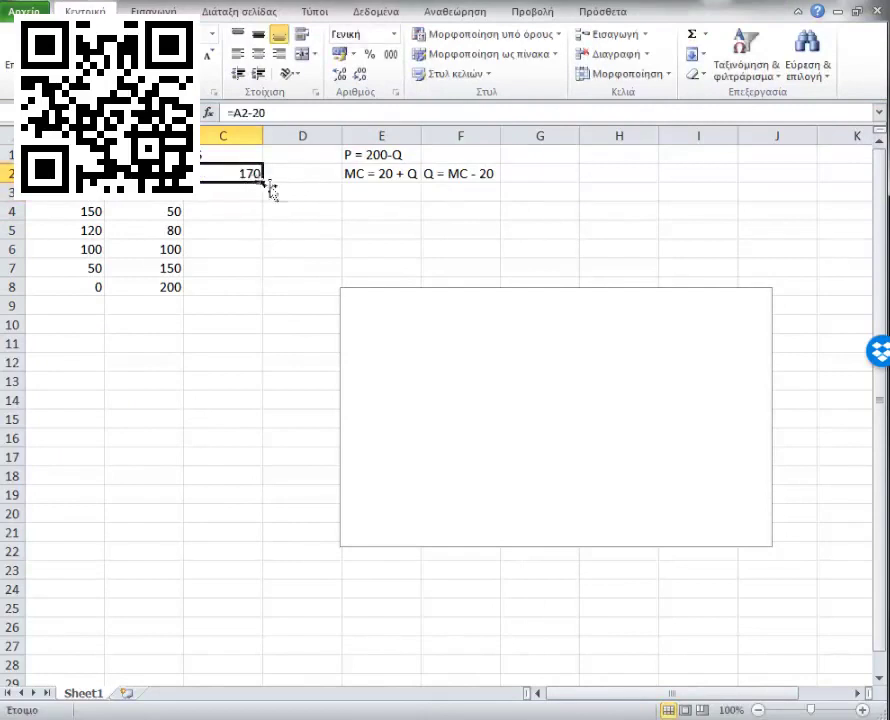
pyautogui.moveTo(264, 184); pyautogui.dragTo(265, 295)
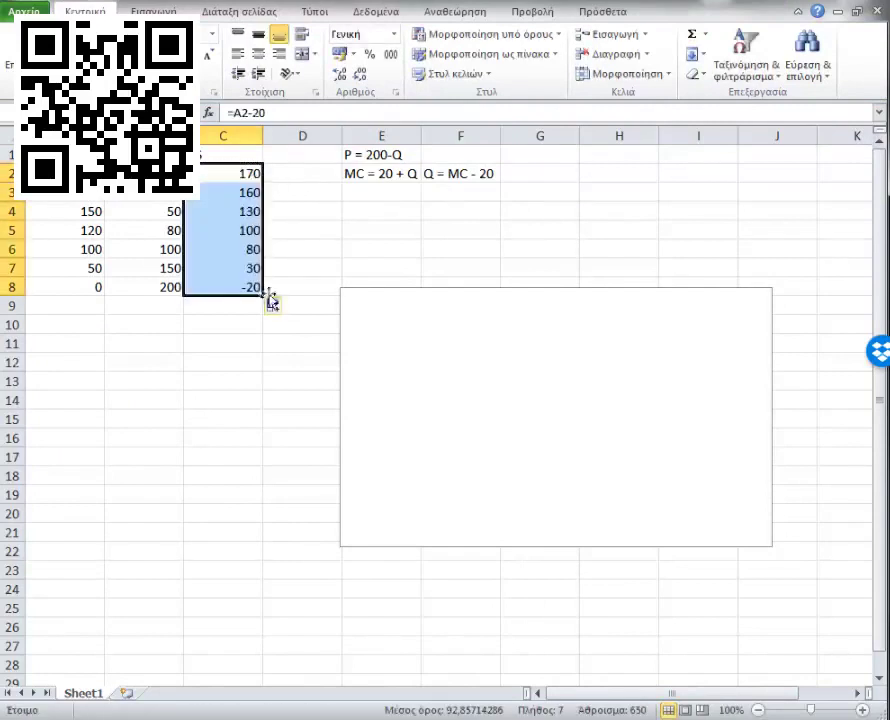
pyautogui.click(405, 249)
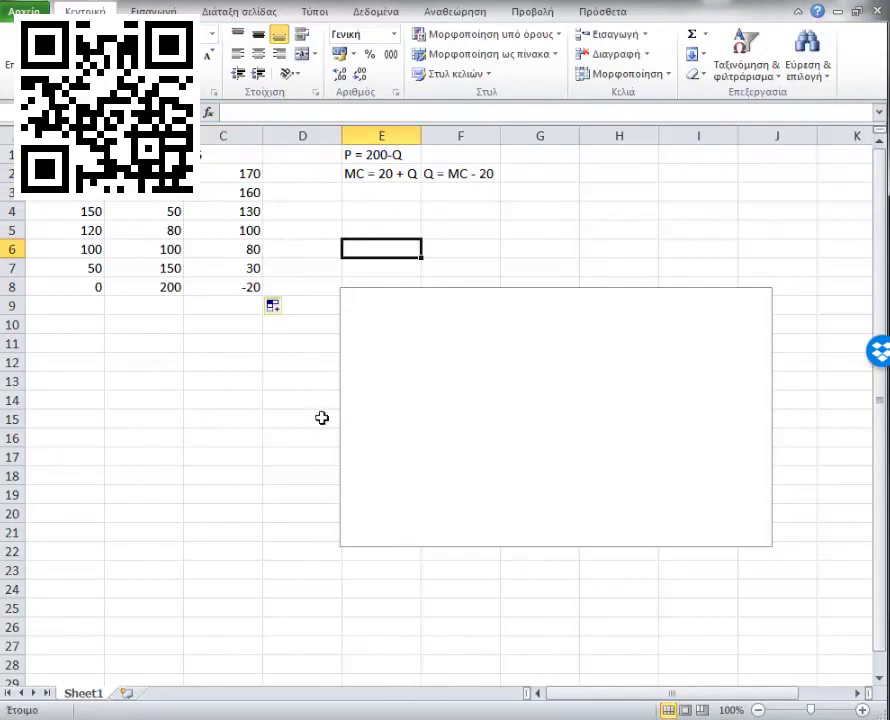
pyautogui.click(550, 420)
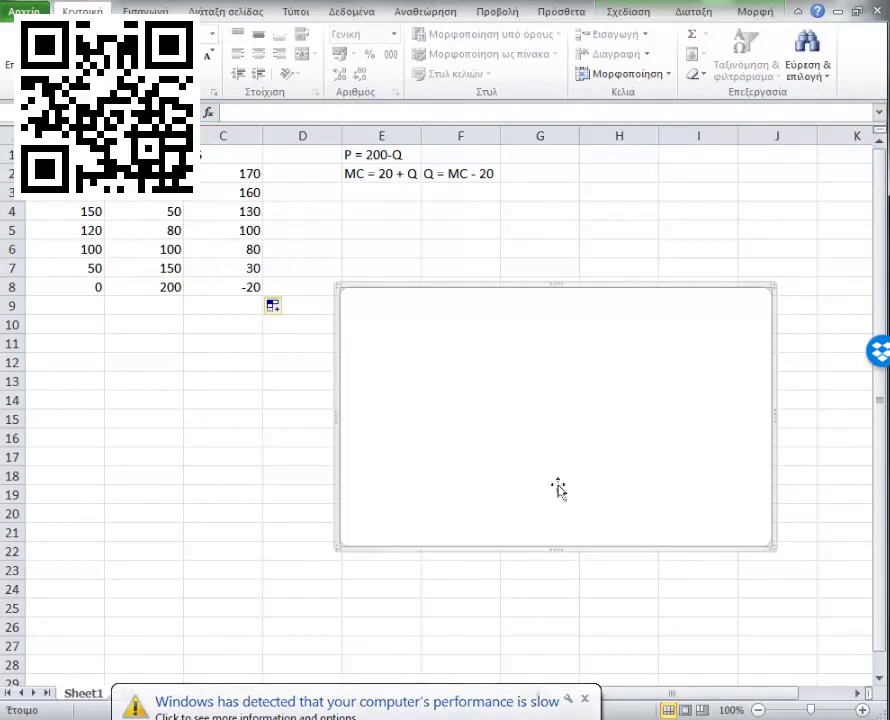
# Step: Close the slow-performance notice and show the Chart Tools Design options
pyautogui.click(585, 699)
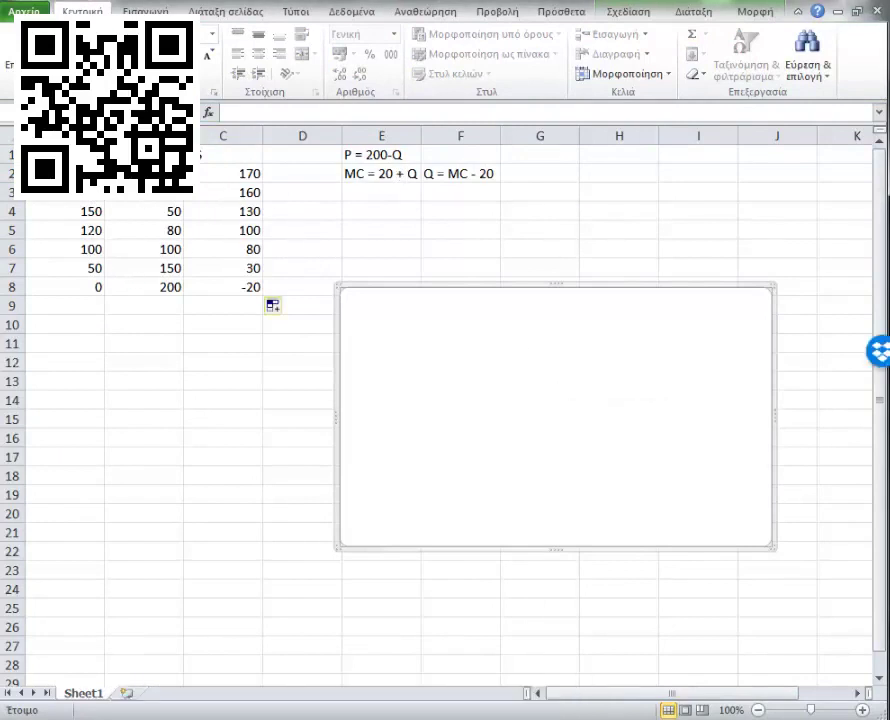
pyautogui.click(626, 20)
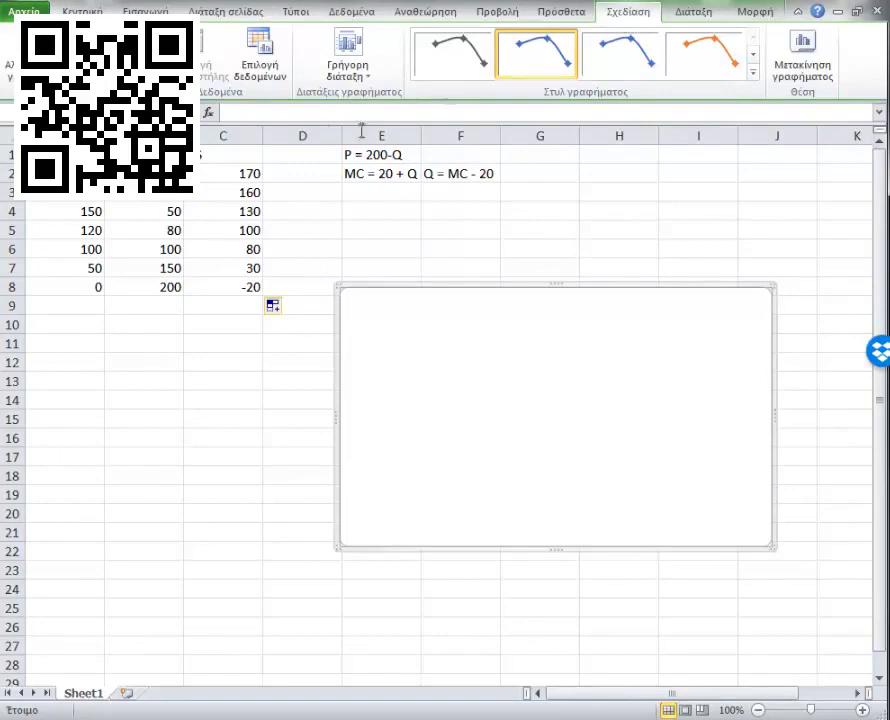
# Step: Add chart series D with X values A2:A8 and Y values B2:B8
pyautogui.click(262, 80)
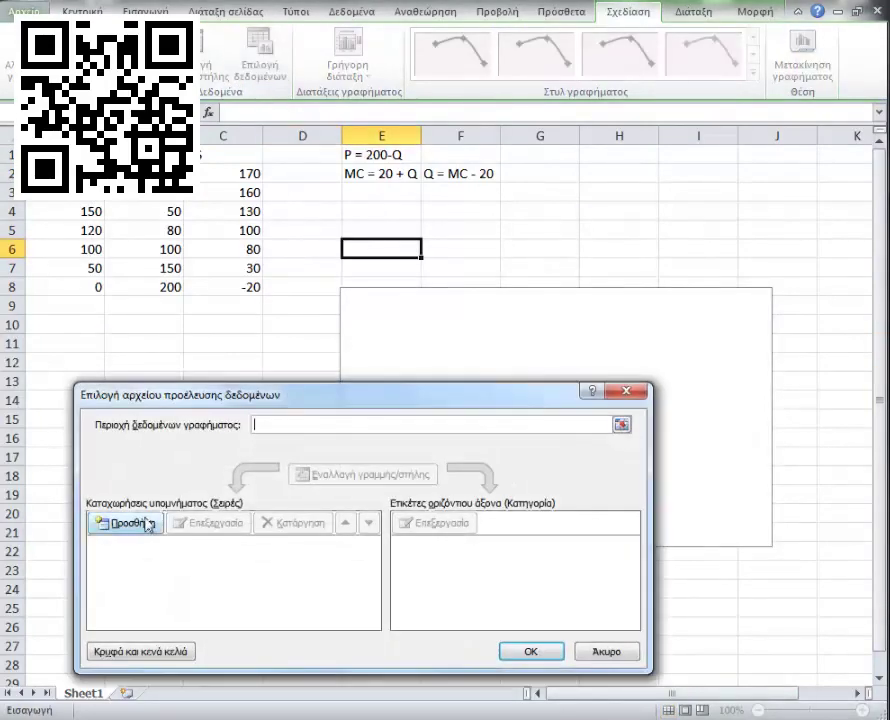
pyautogui.click(145, 523)
pyautogui.write('D')
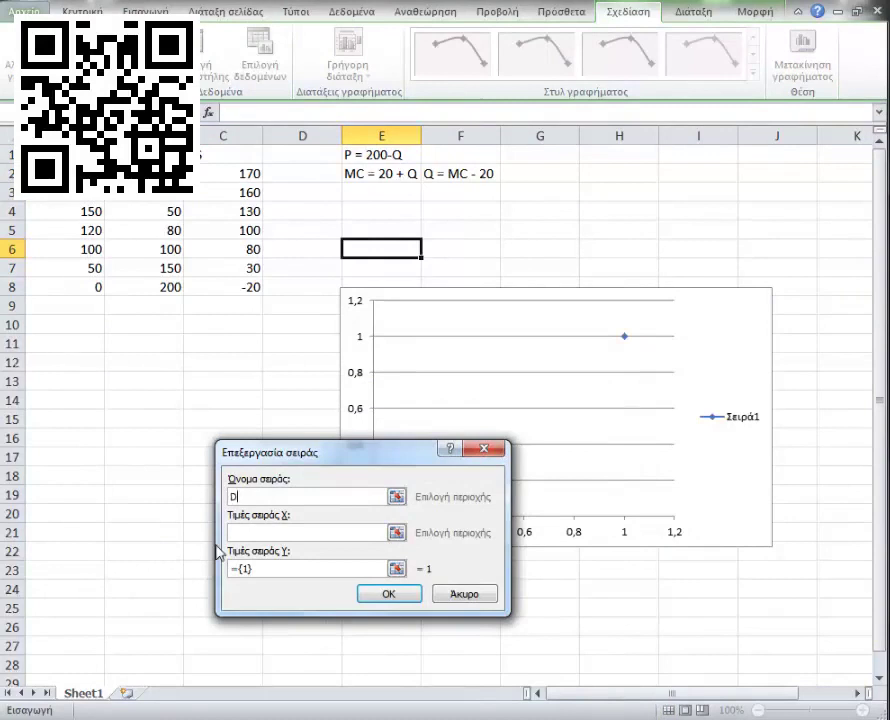
pyautogui.click(257, 537)
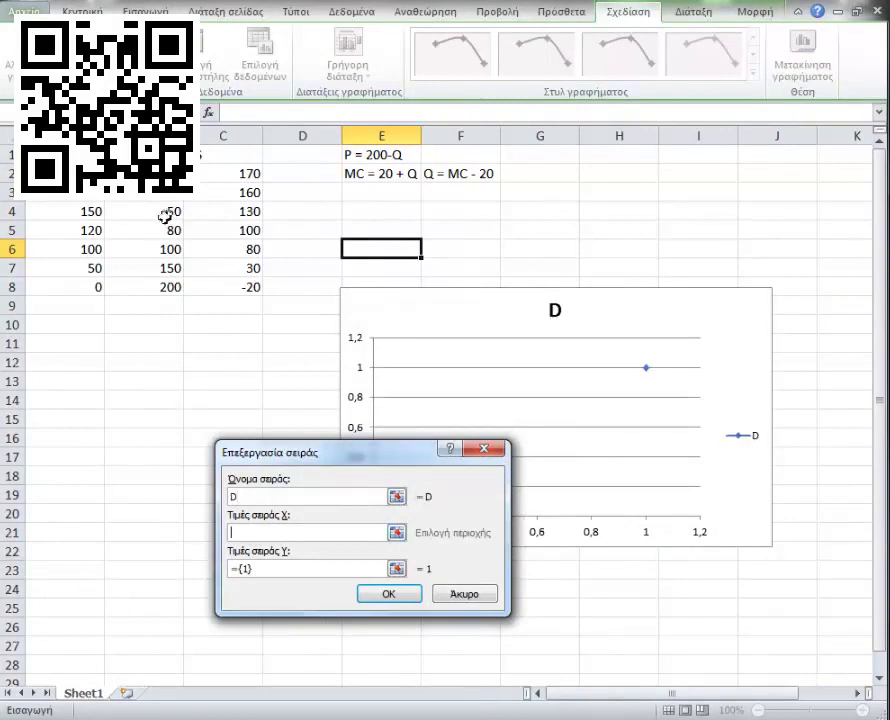
pyautogui.click(133, 212)
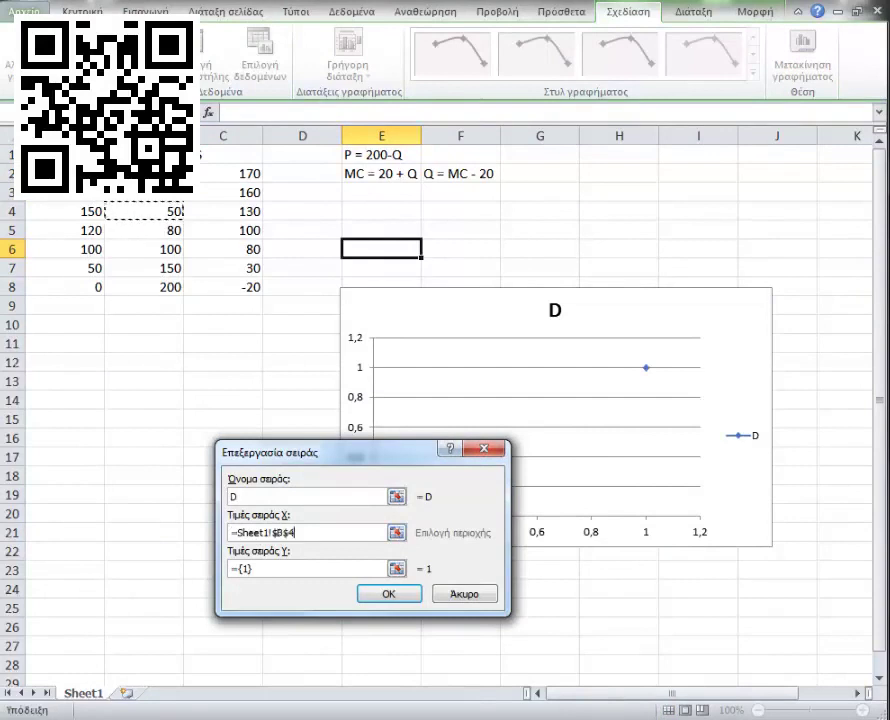
pyautogui.moveTo(95, 174); pyautogui.dragTo(99, 288)
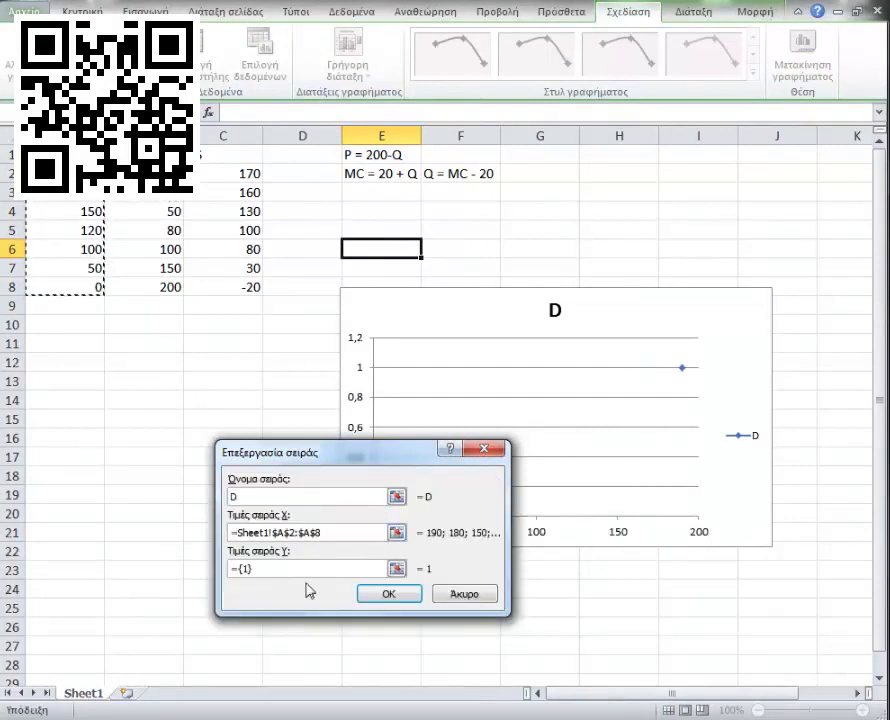
pyautogui.click(290, 575)
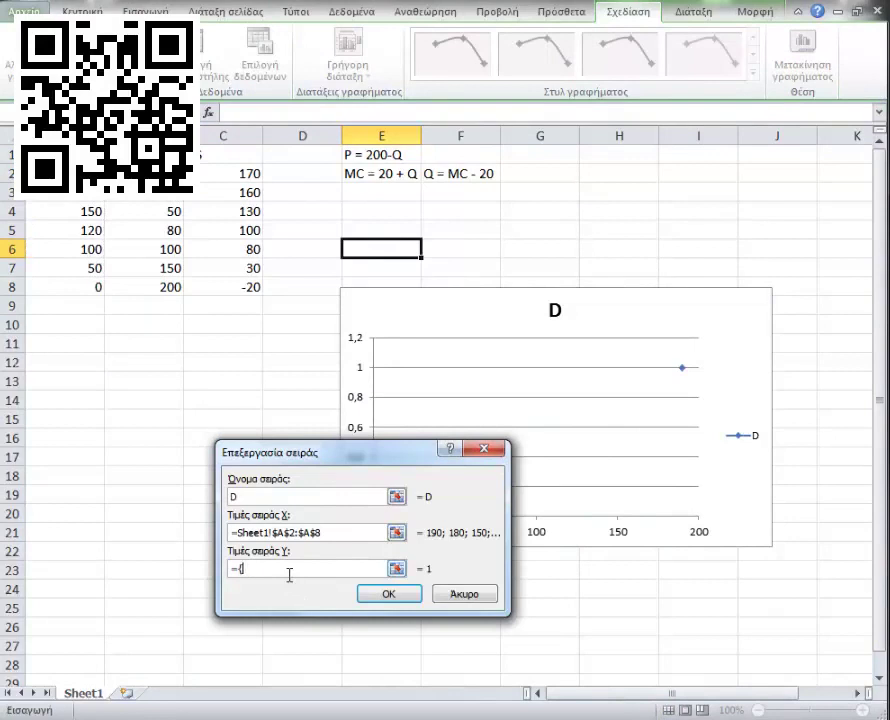
pyautogui.moveTo(150, 174); pyautogui.dragTo(169, 296)
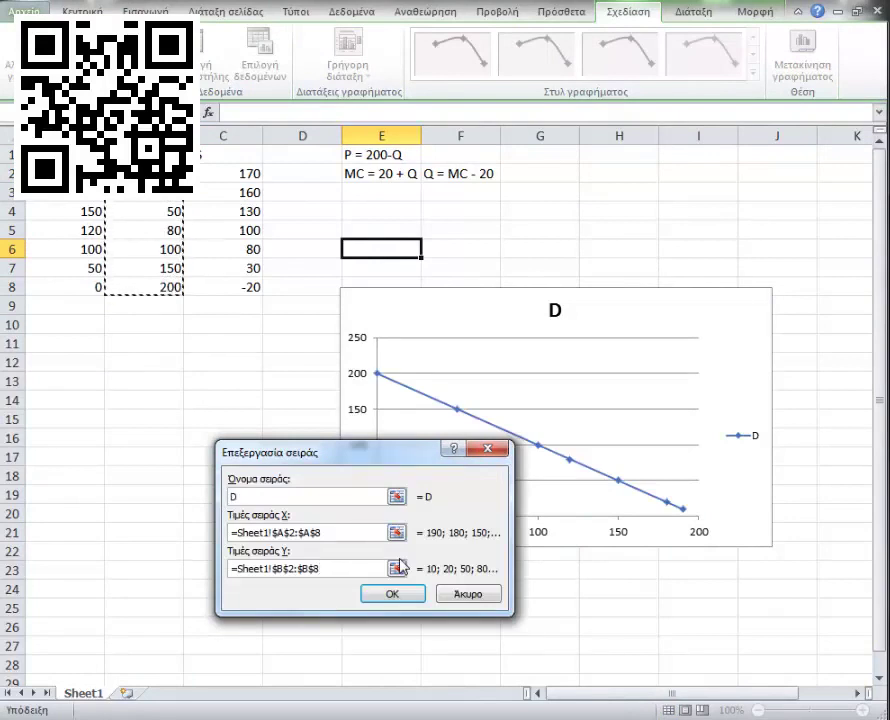
pyautogui.click(408, 595)
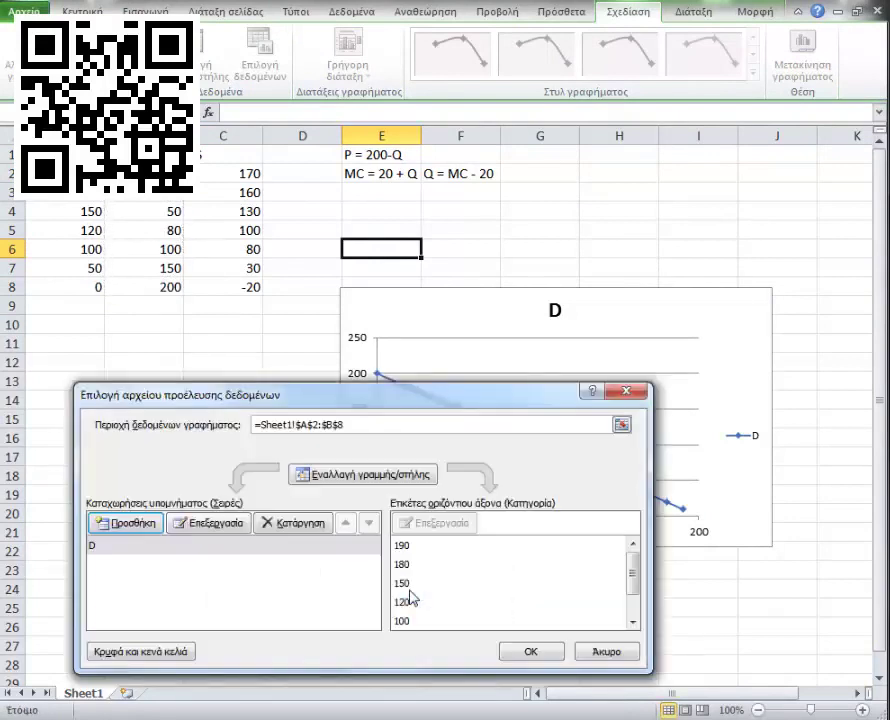
pyautogui.click(531, 651)
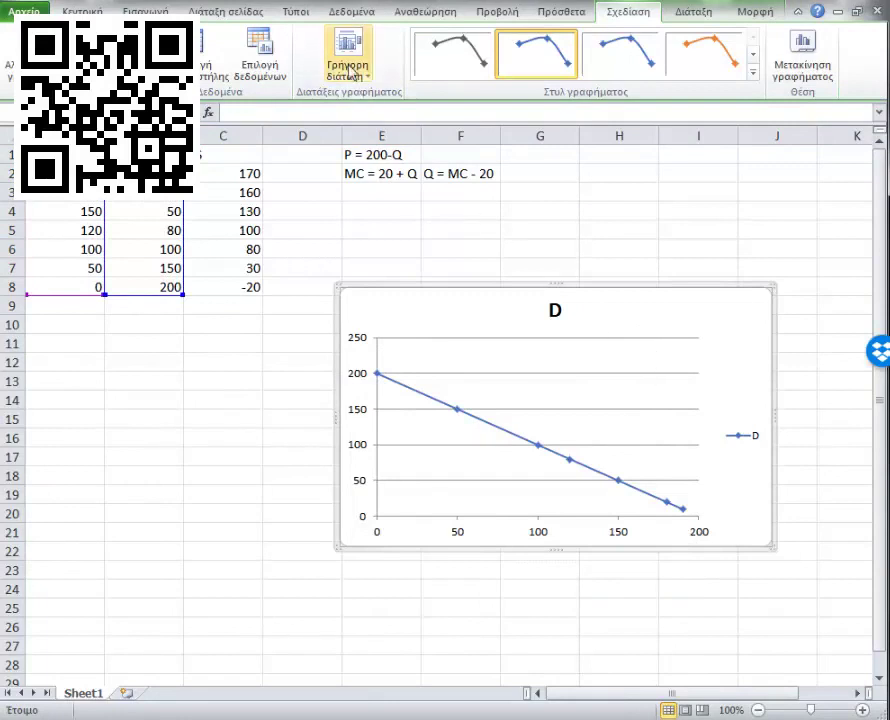
# Step: Try Switch Row/Column, then add series S with X values A2:A8 and Y values C2:C8
pyautogui.click(210, 50)
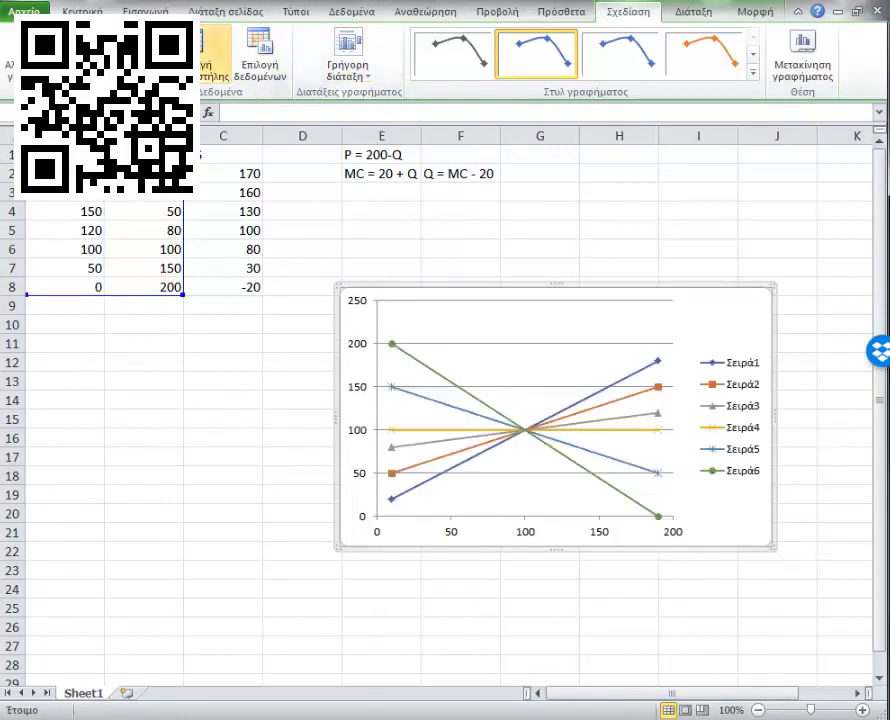
pyautogui.click(214, 50)
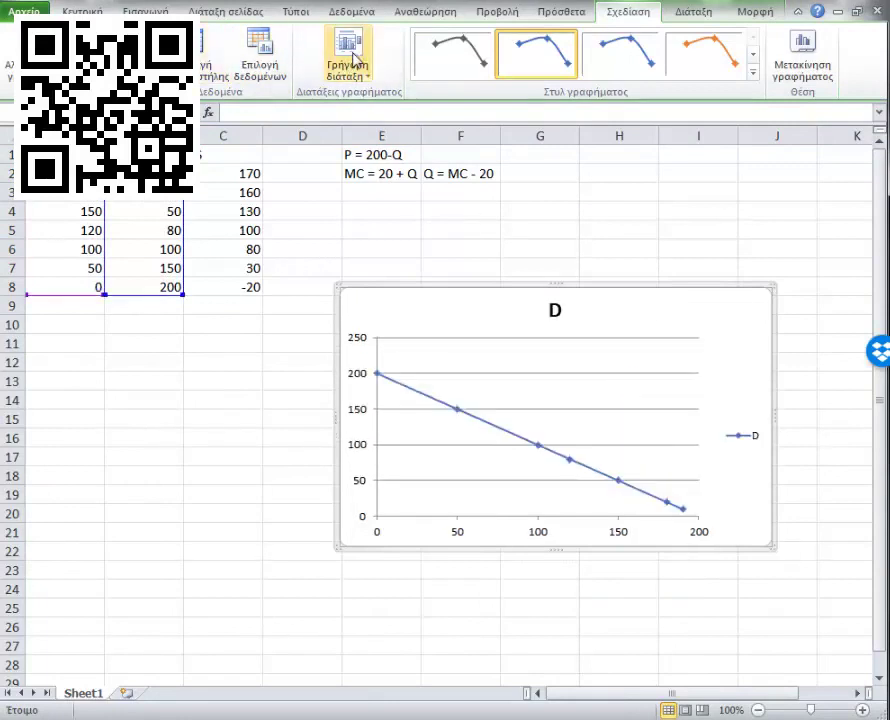
pyautogui.click(270, 55)
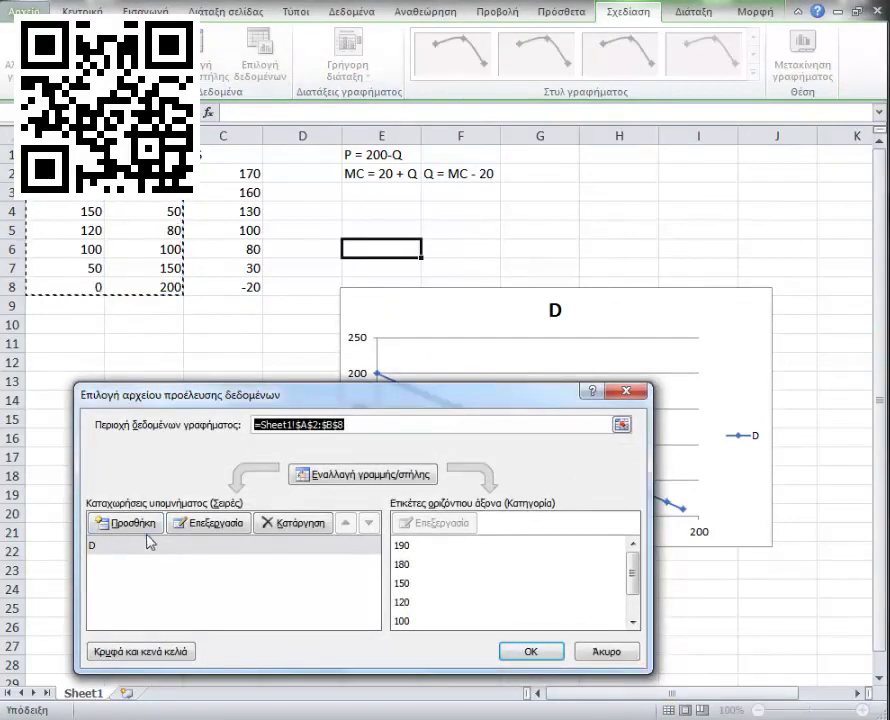
pyautogui.click(121, 522)
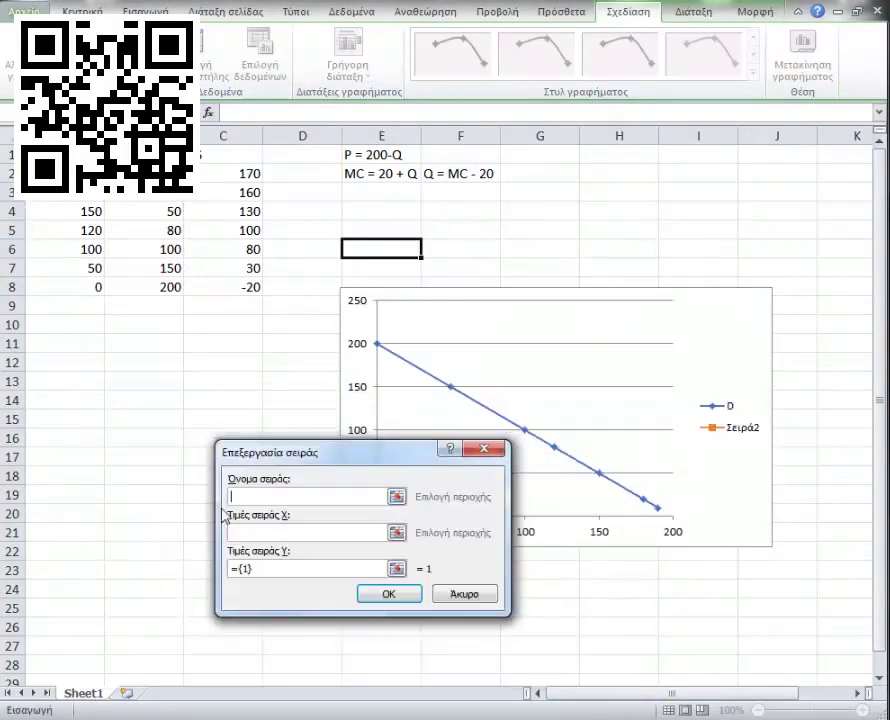
pyautogui.write('S')
pyautogui.click(250, 533)
pyautogui.moveTo(90, 174); pyautogui.dragTo(95, 287)
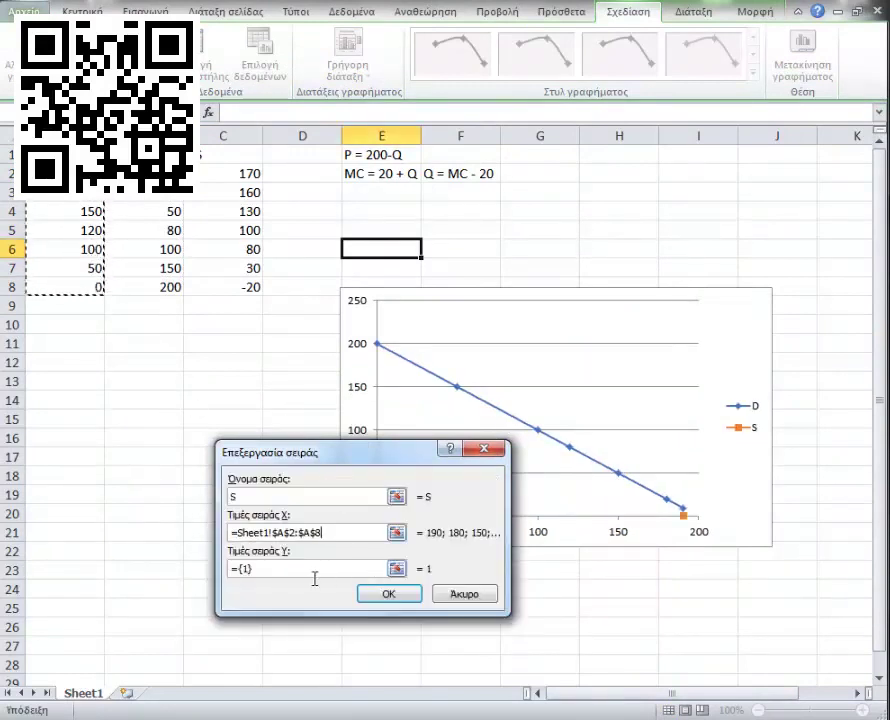
pyautogui.click(314, 579)
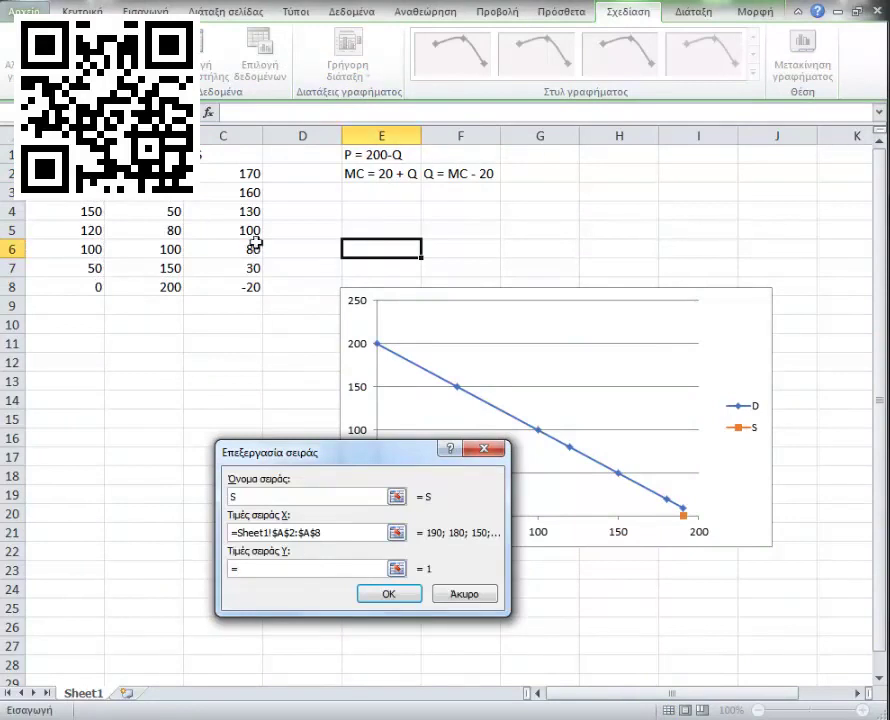
pyautogui.moveTo(247, 173); pyautogui.dragTo(259, 290)
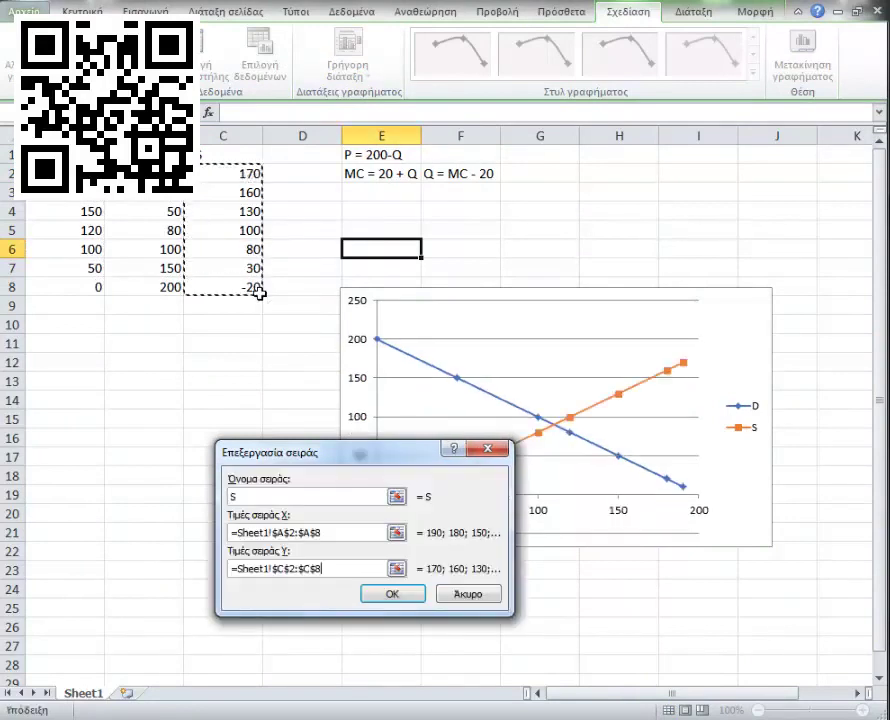
pyautogui.click(395, 596)
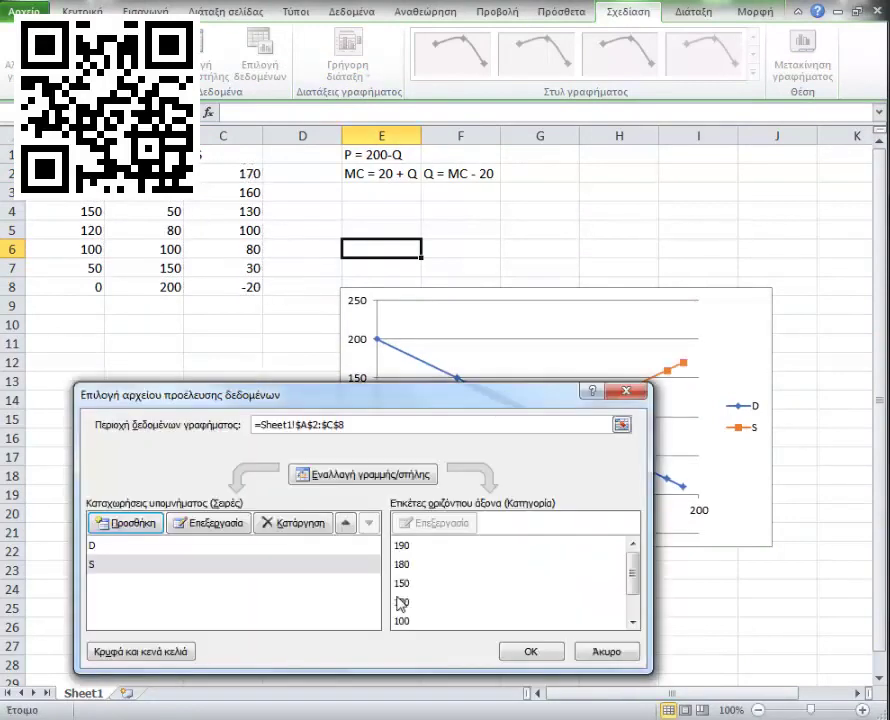
pyautogui.click(531, 651)
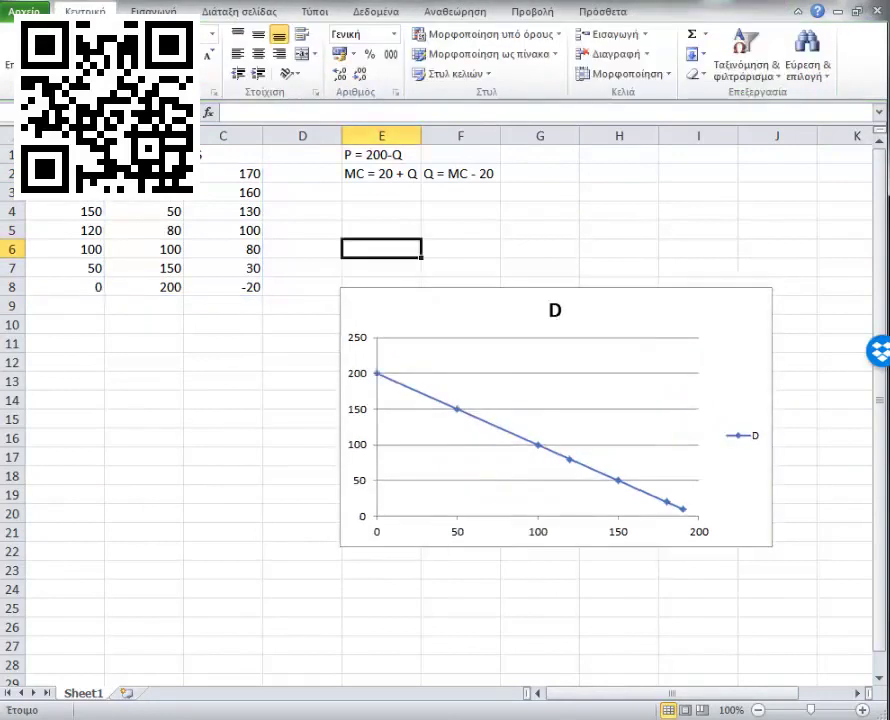
pyautogui.click(615, 377)
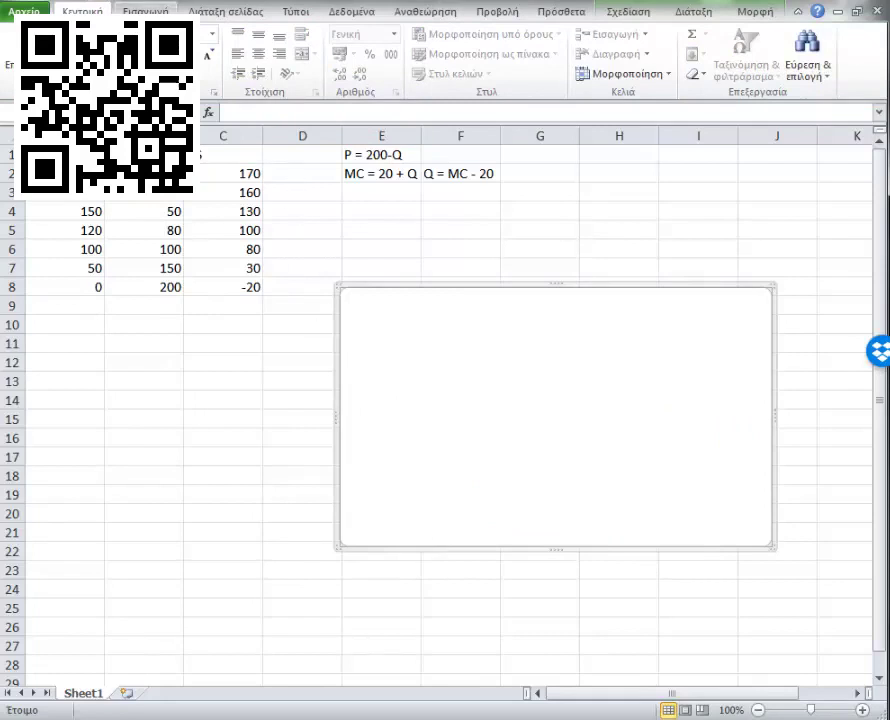
# Step: Re-add series D using B2:B8 as X values and A2:A8 as Y values
pyautogui.click(645, 13)
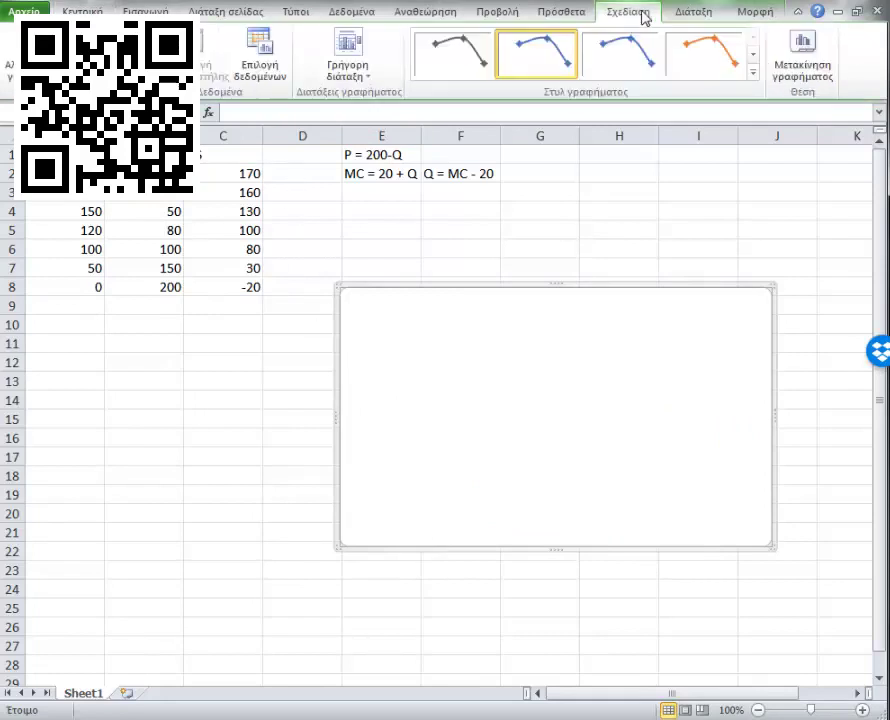
pyautogui.click(265, 60)
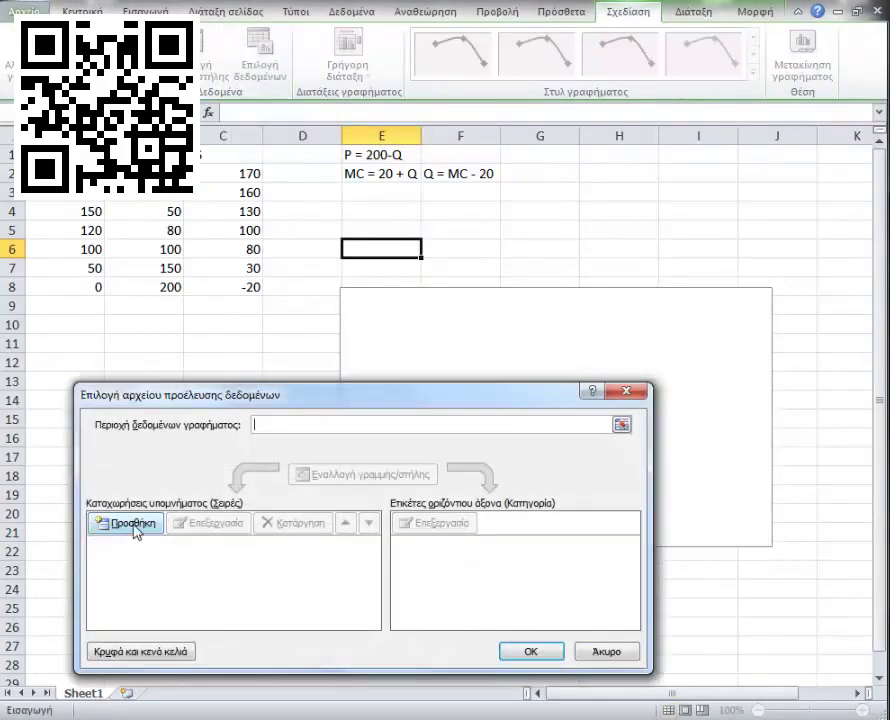
pyautogui.click(136, 524)
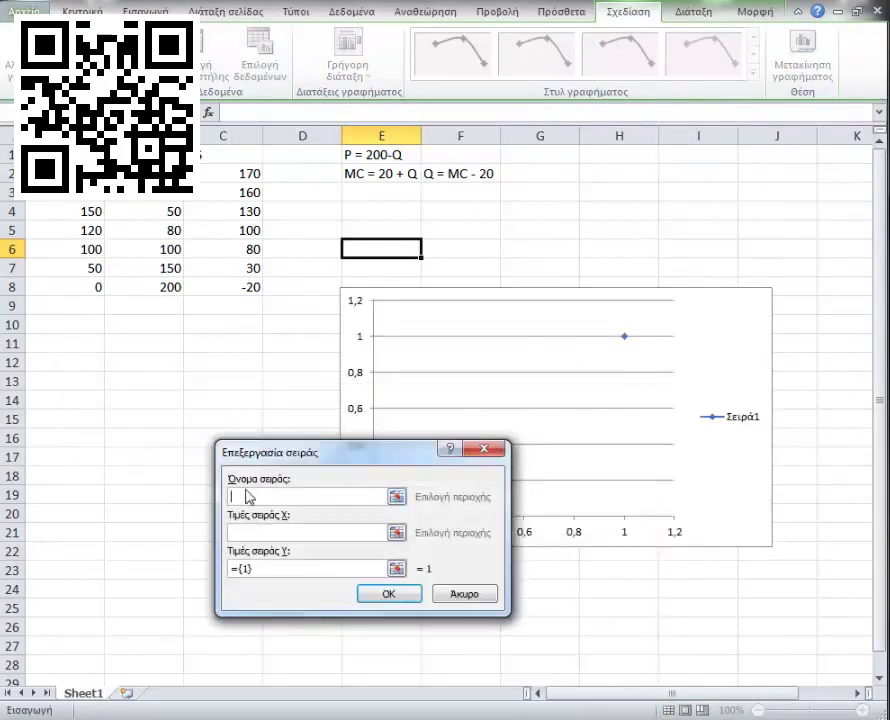
pyautogui.write('D')
pyautogui.click(276, 536)
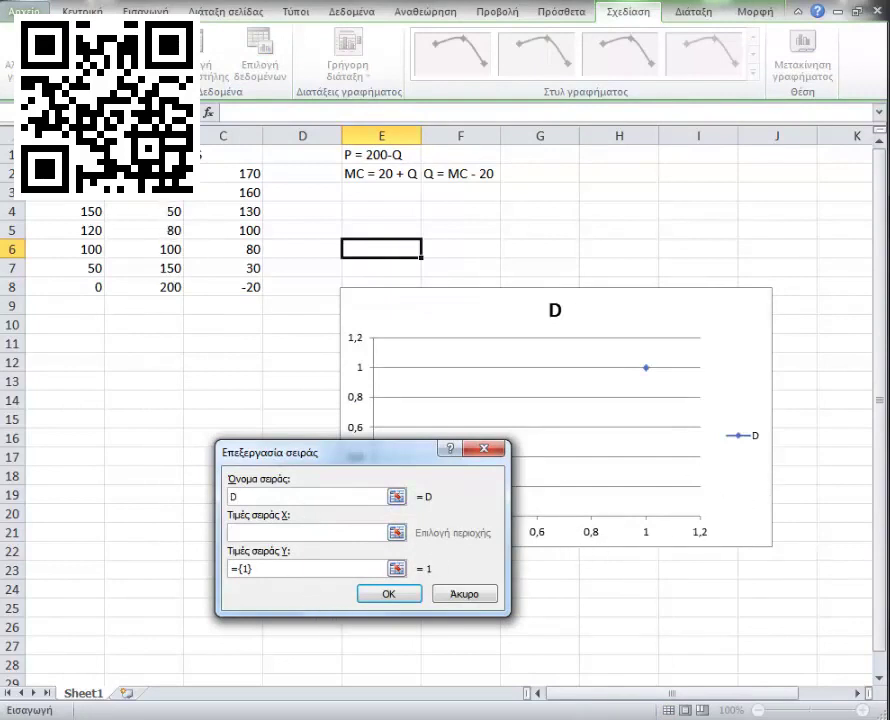
pyautogui.moveTo(150, 173); pyautogui.dragTo(166, 287)
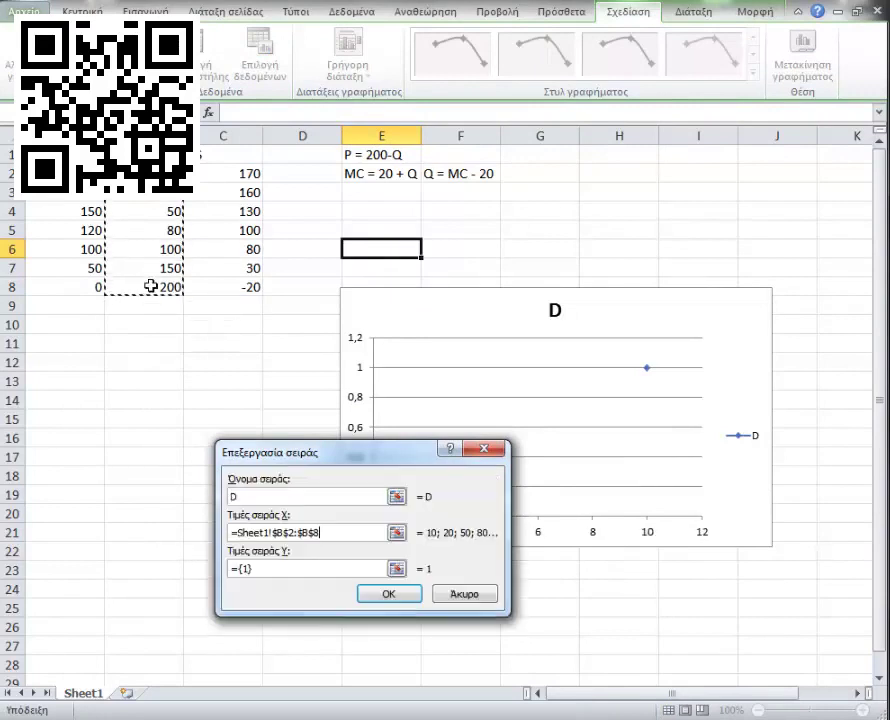
pyautogui.click(264, 572)
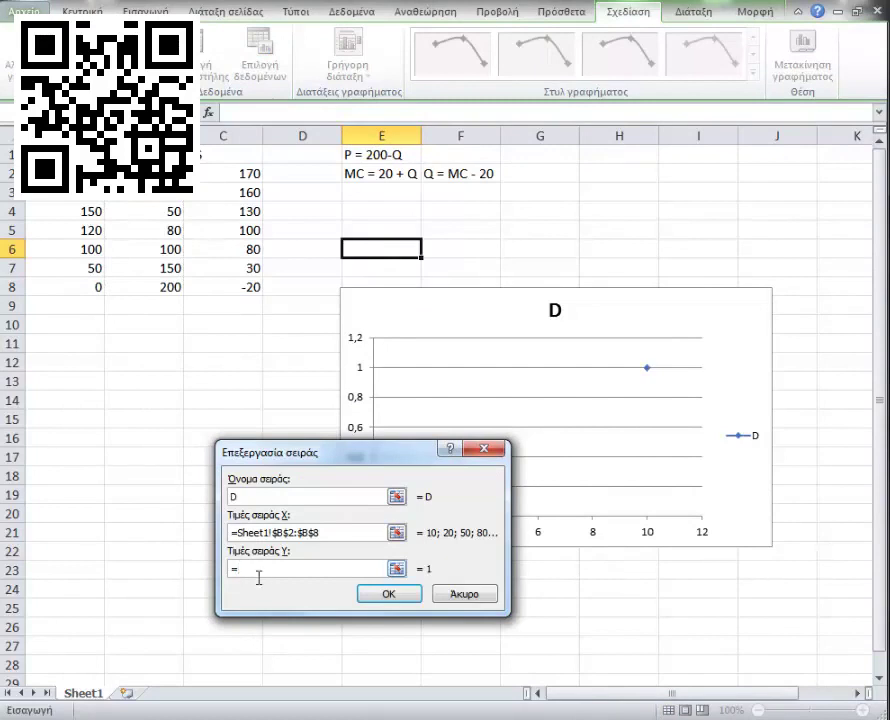
pyautogui.moveTo(66, 173); pyautogui.dragTo(100, 286)
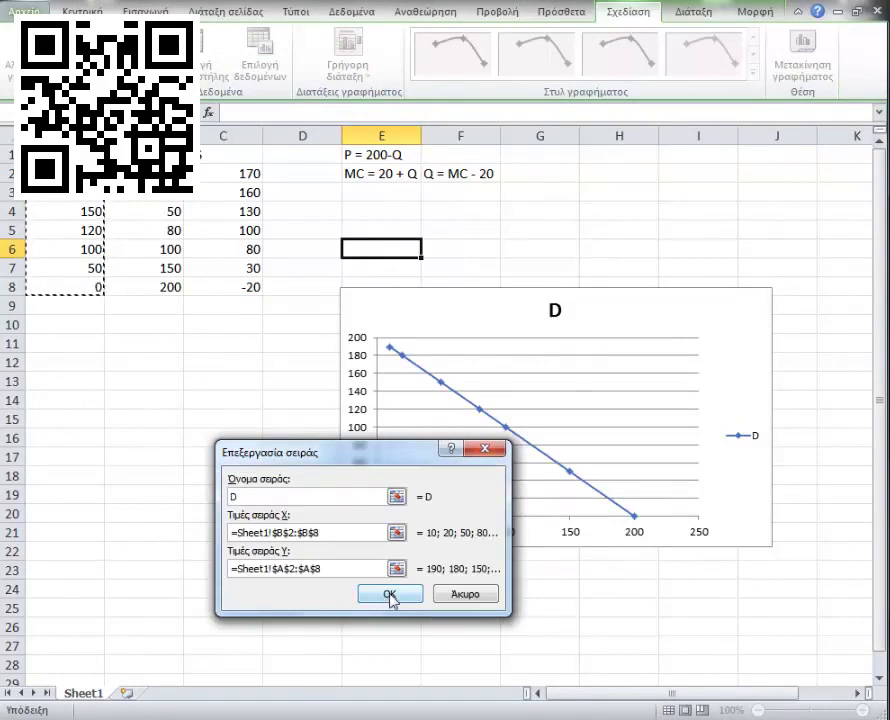
pyautogui.click(390, 594)
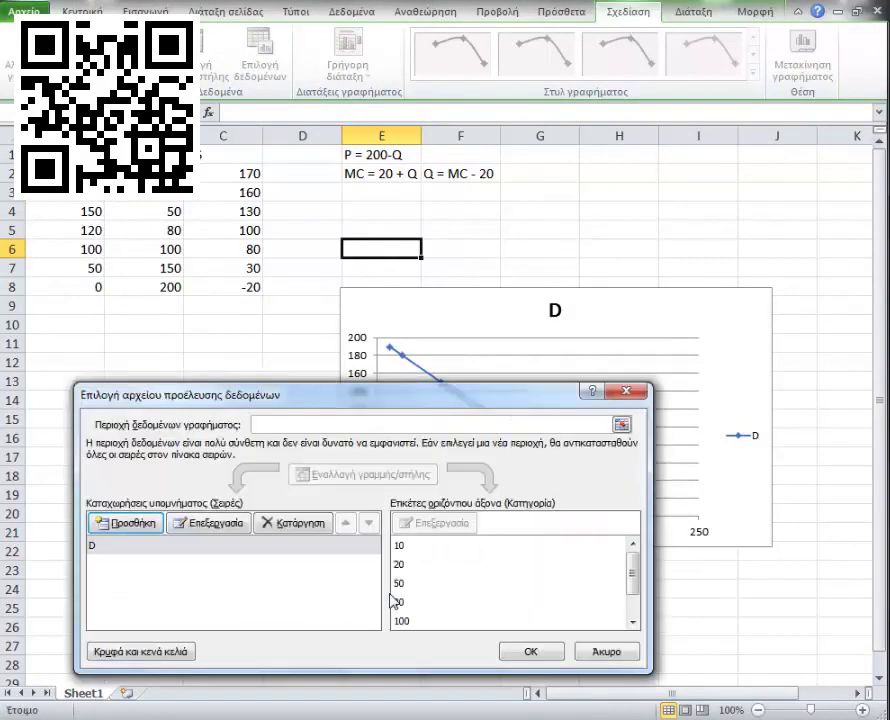
pyautogui.click(545, 651)
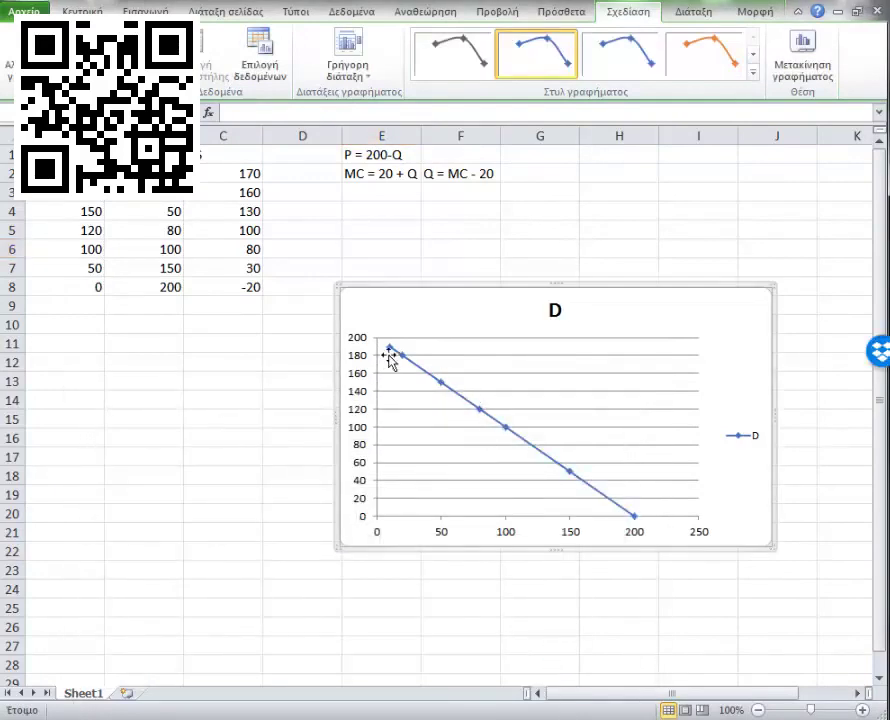
# Step: Add a series named S with X values C2:C8 and Y values A2:A8 to the chart
pyautogui.moveTo(260, 62)
pyautogui.click(268, 52)
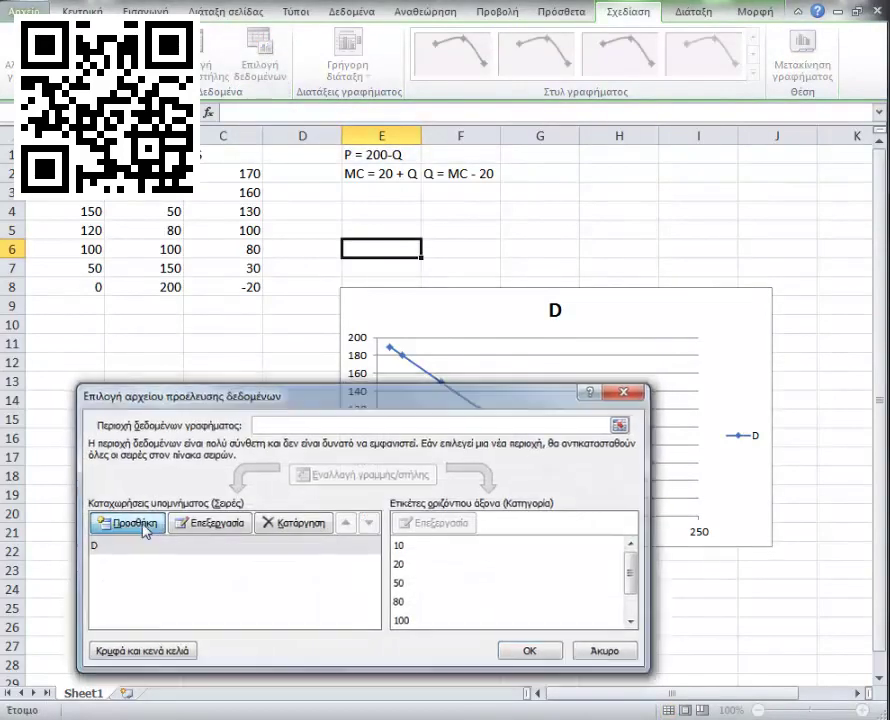
pyautogui.click(145, 524)
pyautogui.write('S')
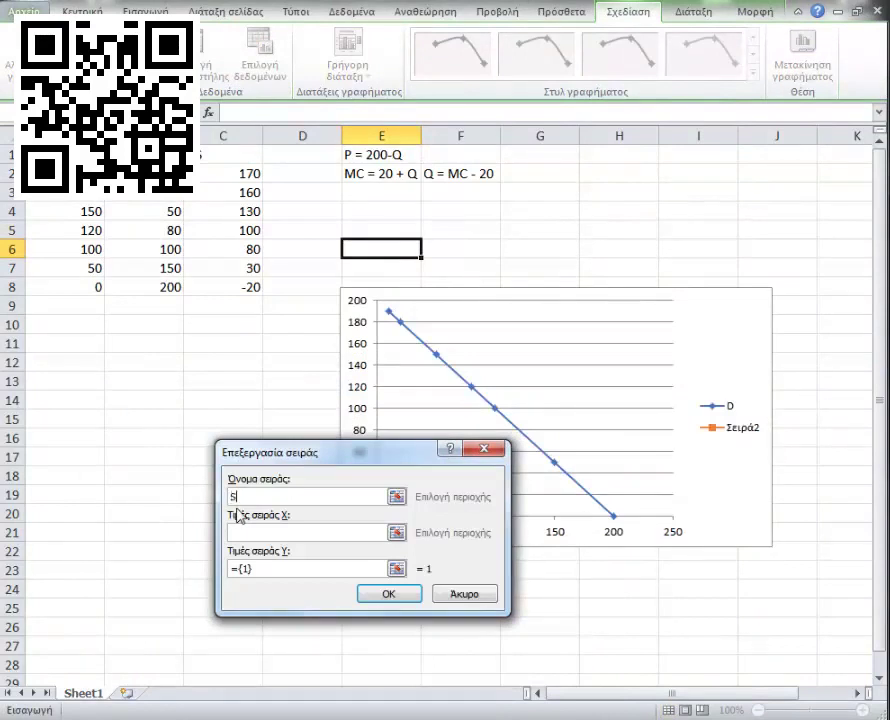
pyautogui.click(273, 540)
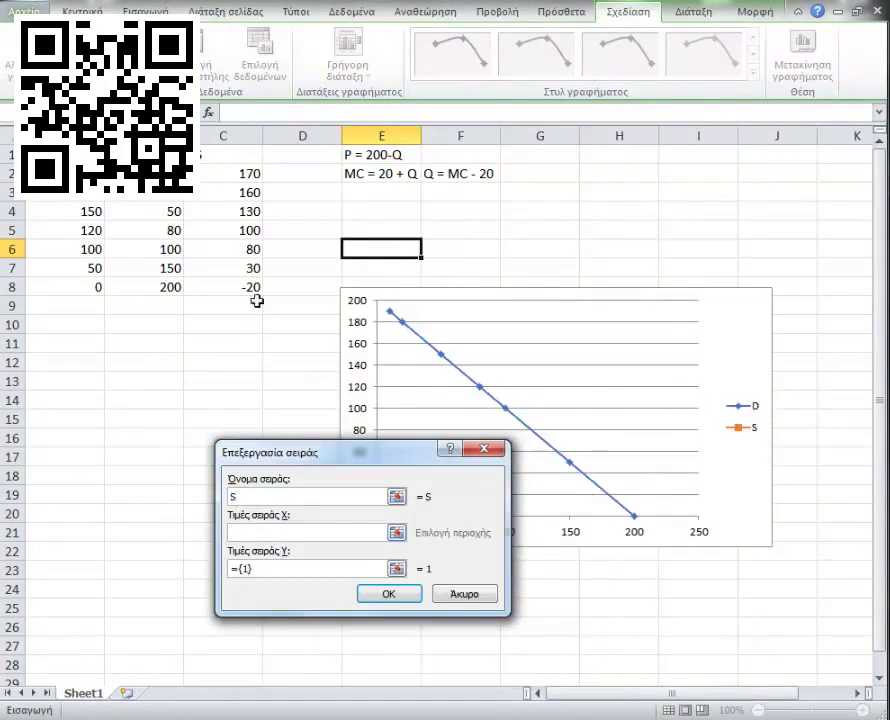
pyautogui.moveTo(256, 174); pyautogui.dragTo(259, 286)
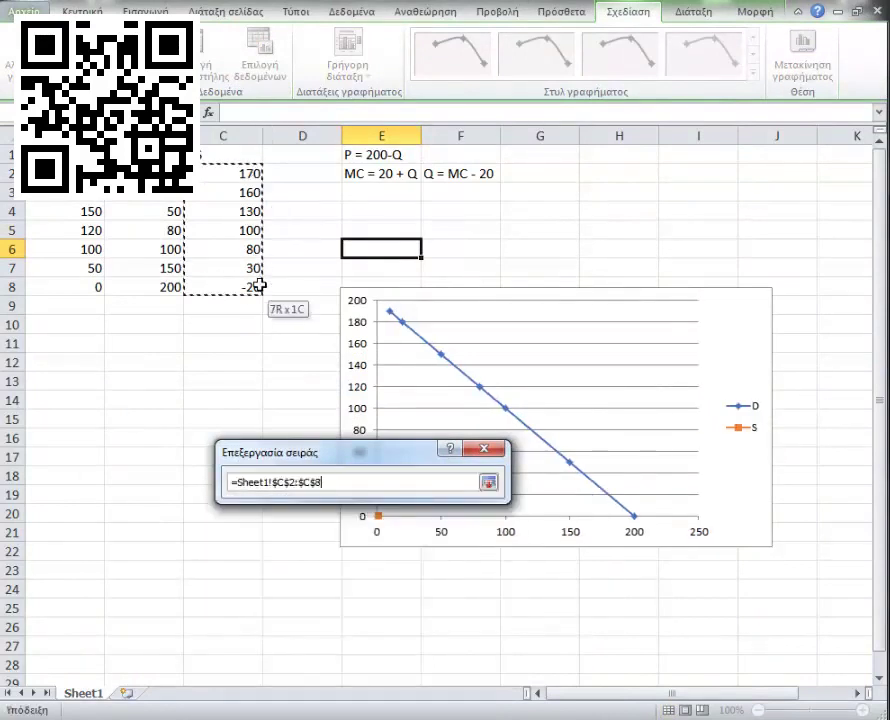
pyautogui.click(285, 573)
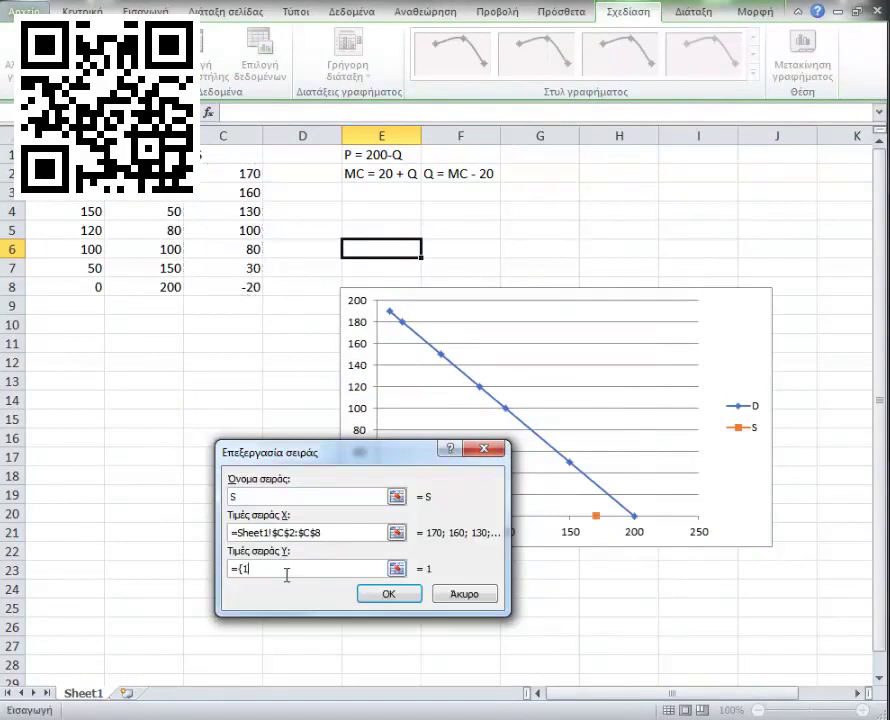
pyautogui.moveTo(88, 174); pyautogui.dragTo(91, 291)
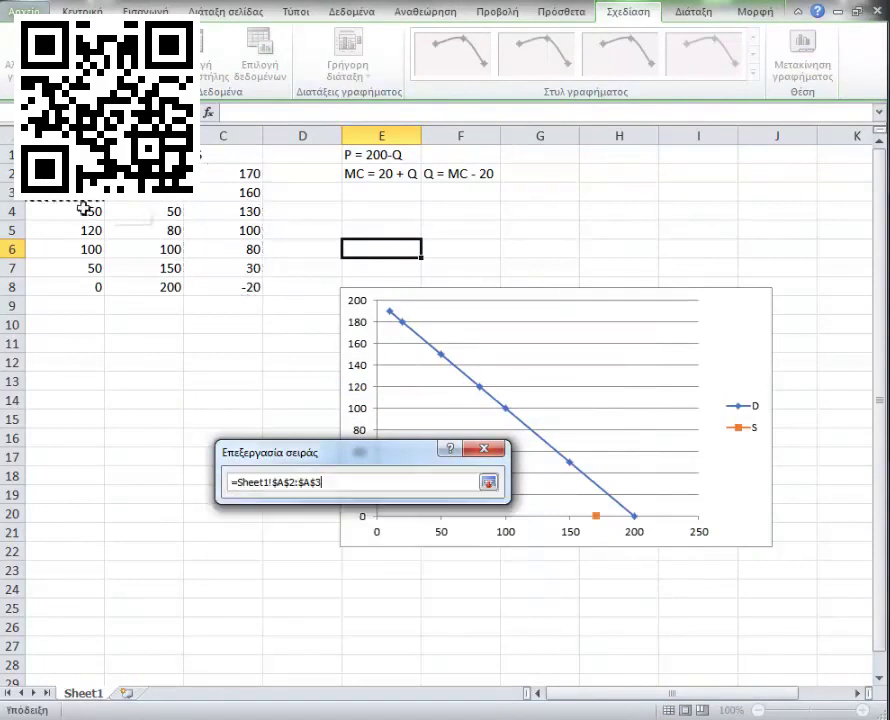
pyautogui.click(392, 594)
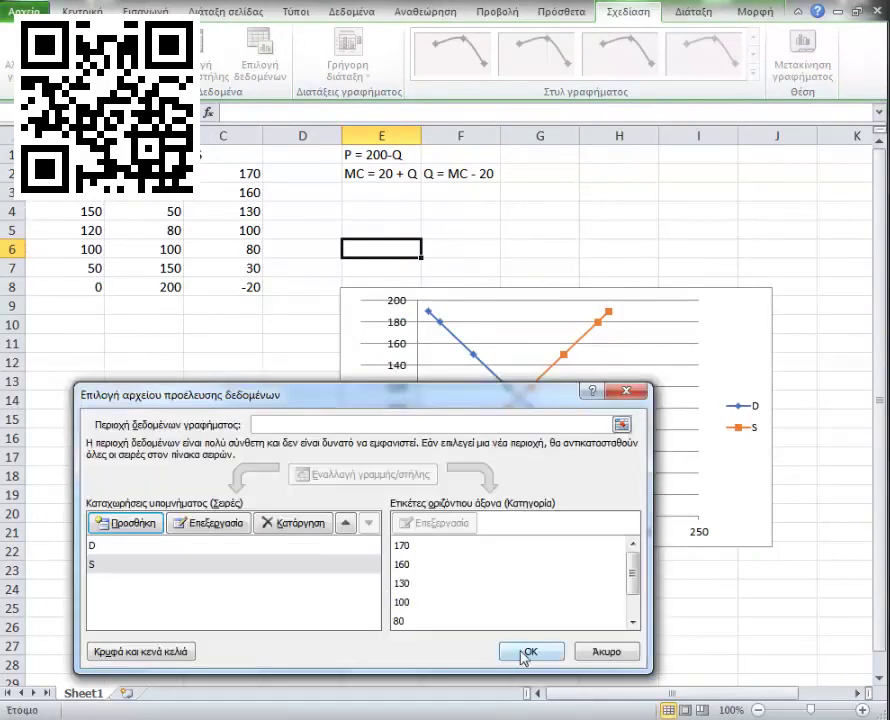
pyautogui.click(526, 651)
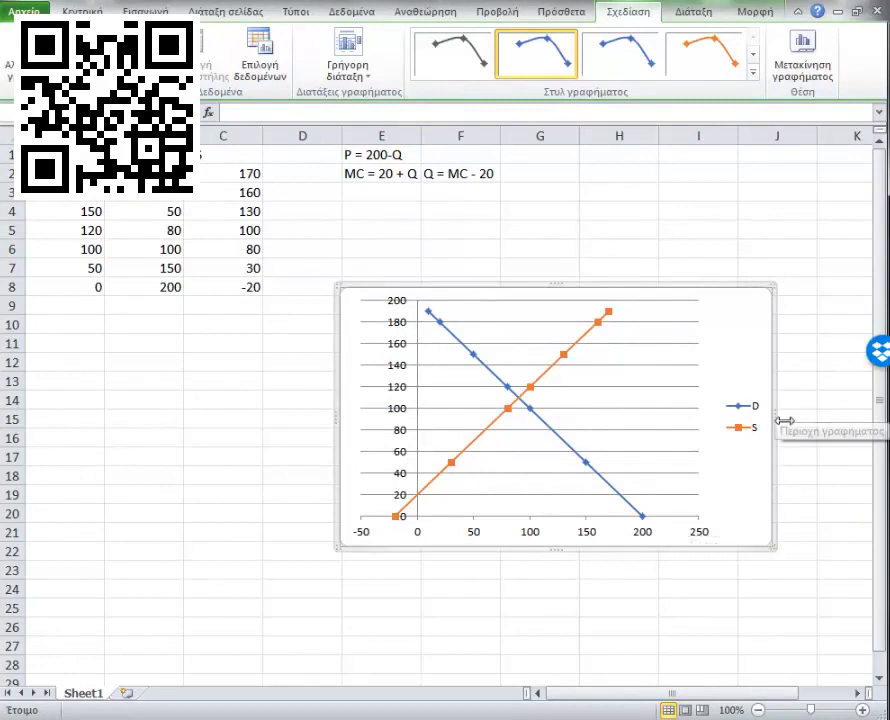
# Step: Widen the chart to the right and inspect marker settings for a single S data point
pyautogui.moveTo(785, 421)
pyautogui.mouseDown()
pyautogui.moveTo(790, 434)
pyautogui.moveTo(832, 426)
pyautogui.mouseUp()
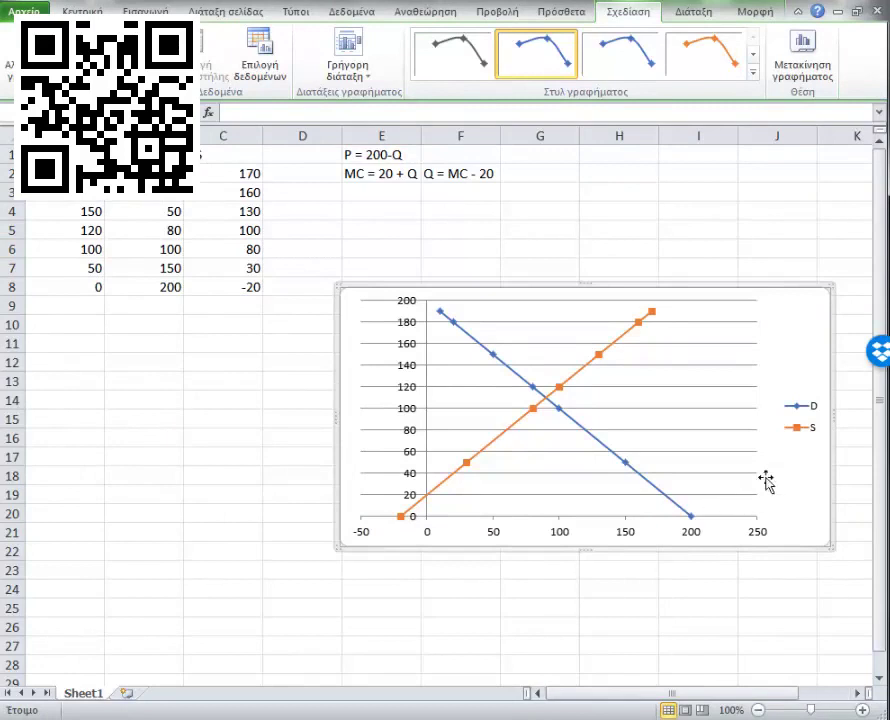
pyautogui.click(640, 333)
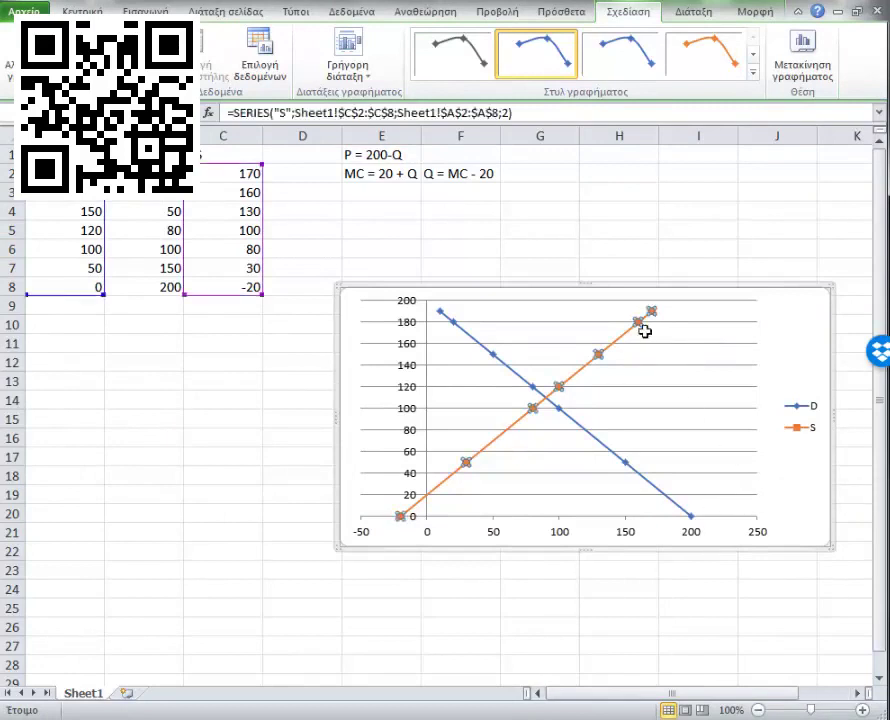
pyautogui.click(644, 328)
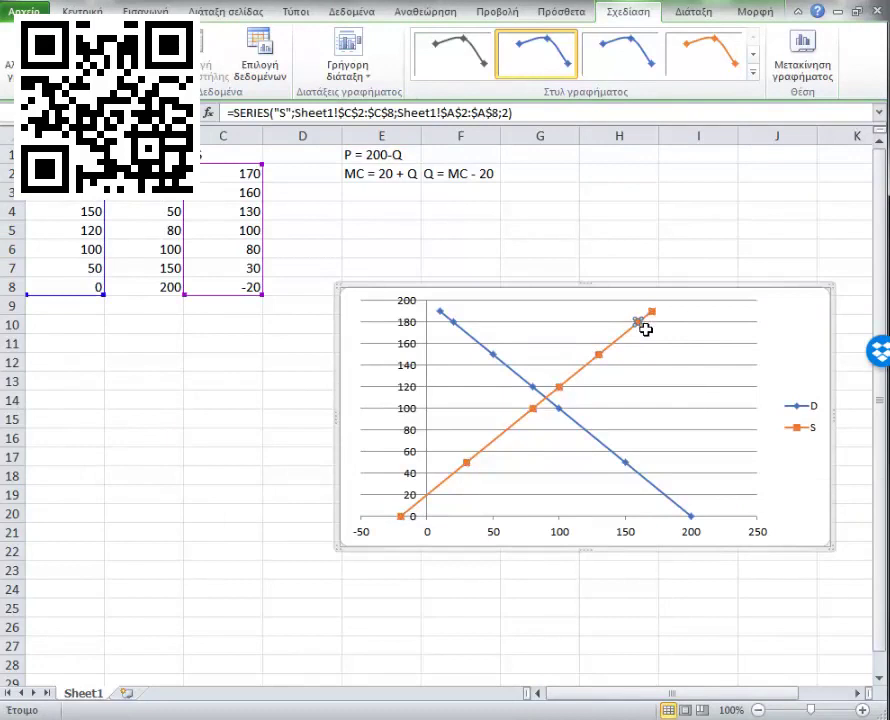
pyautogui.click(681, 16)
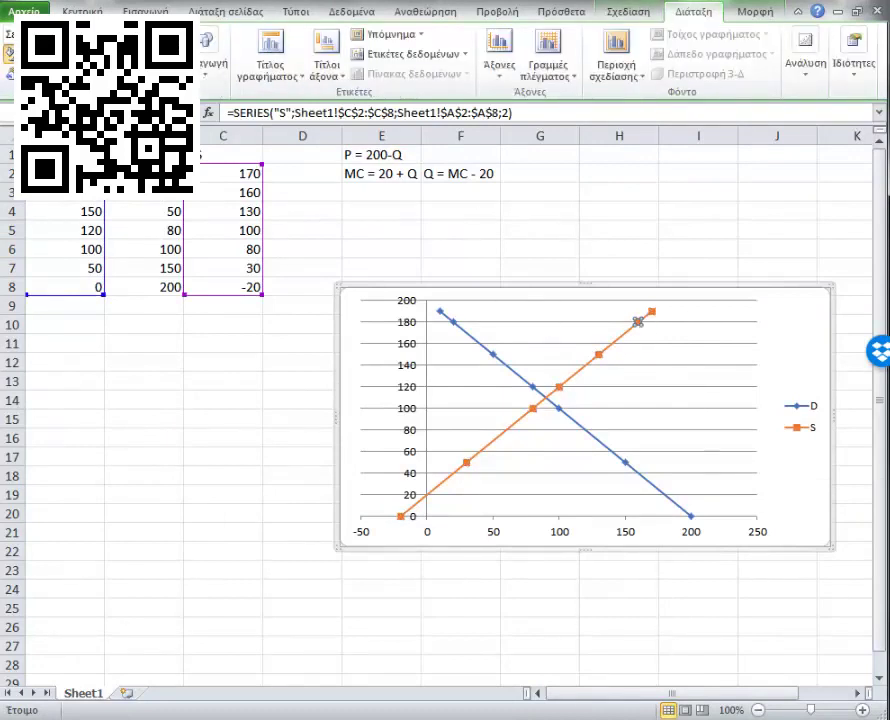
pyautogui.hotkey('ctrl', '1')
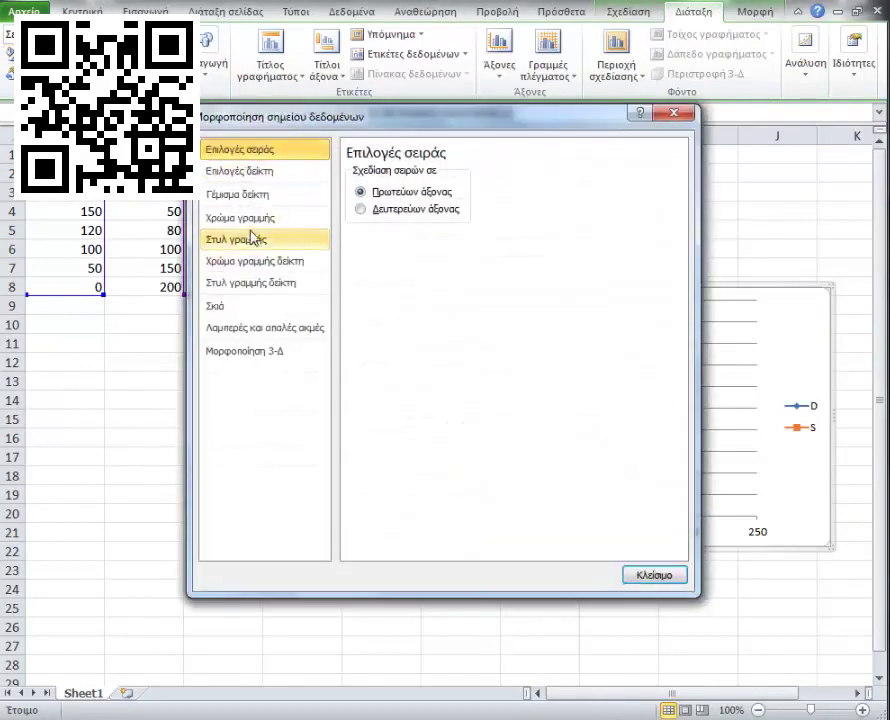
pyautogui.click(250, 176)
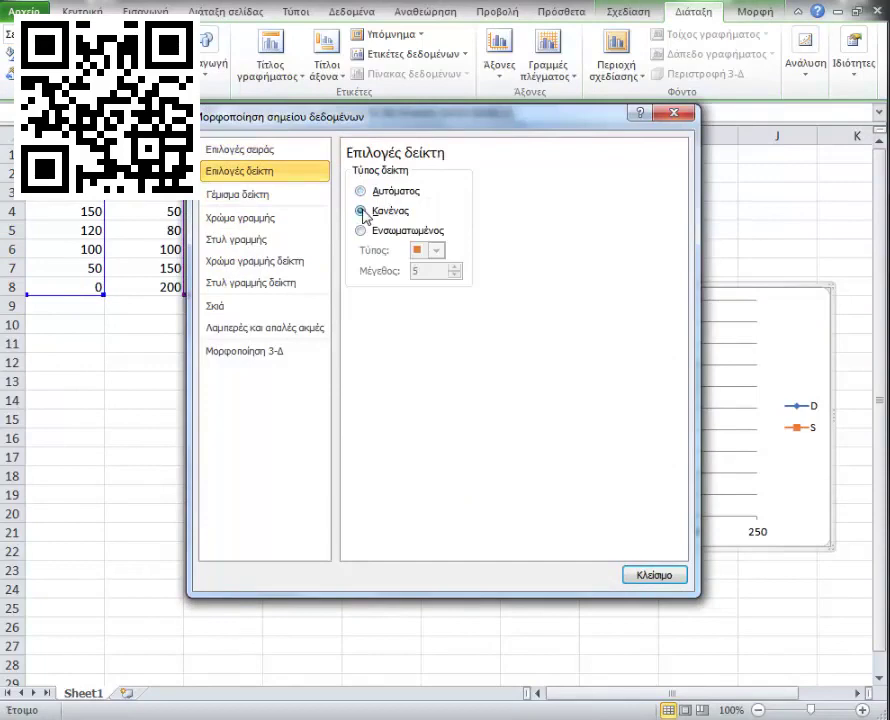
pyautogui.click(670, 578)
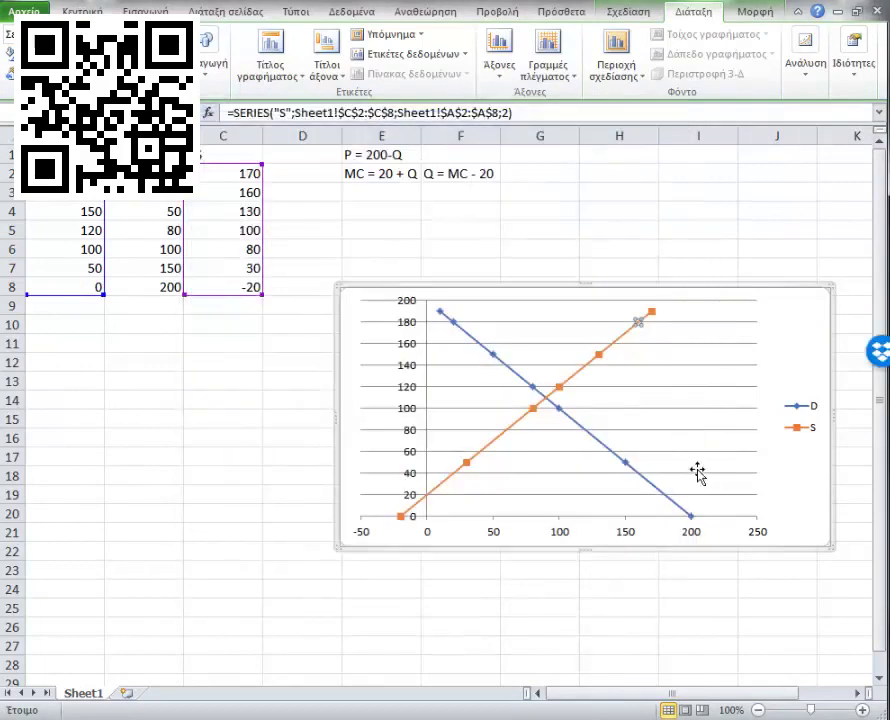
pyautogui.click(662, 342)
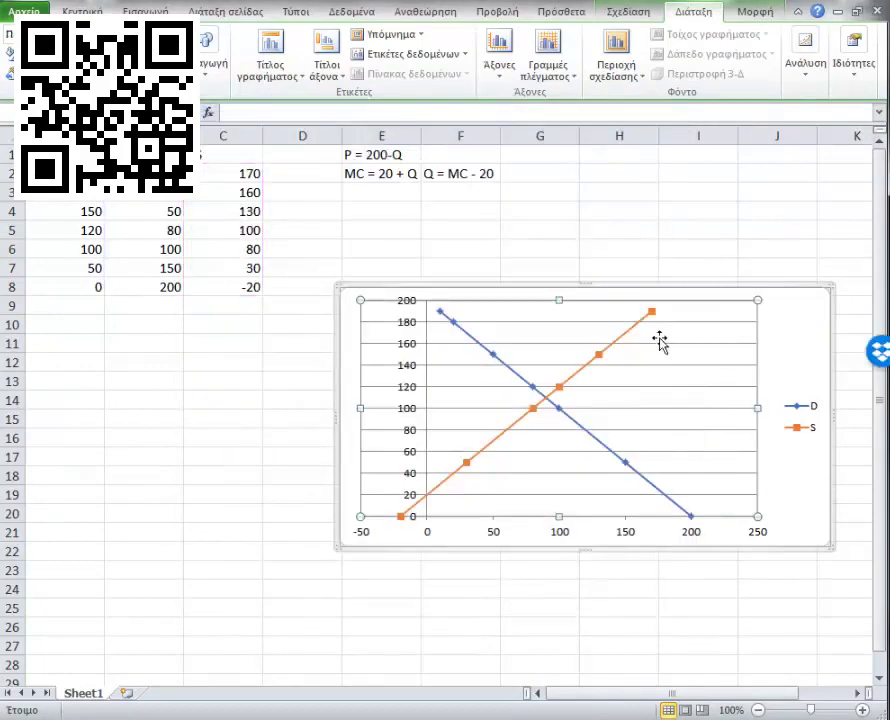
# Step: Set the S series marker type to None so it plots as a plain line
pyautogui.click(600, 360)
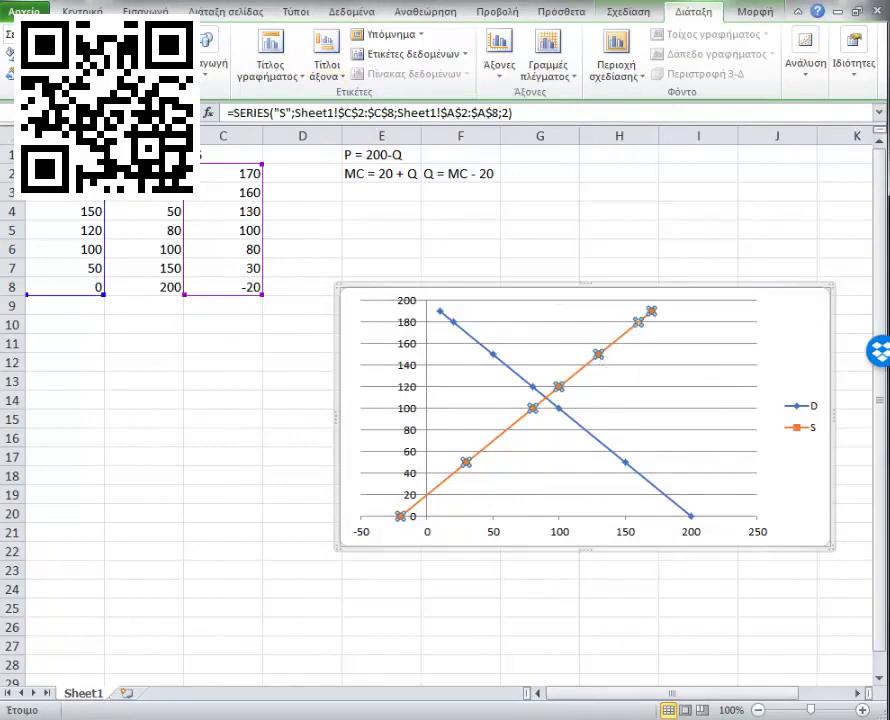
pyautogui.click(60, 52)
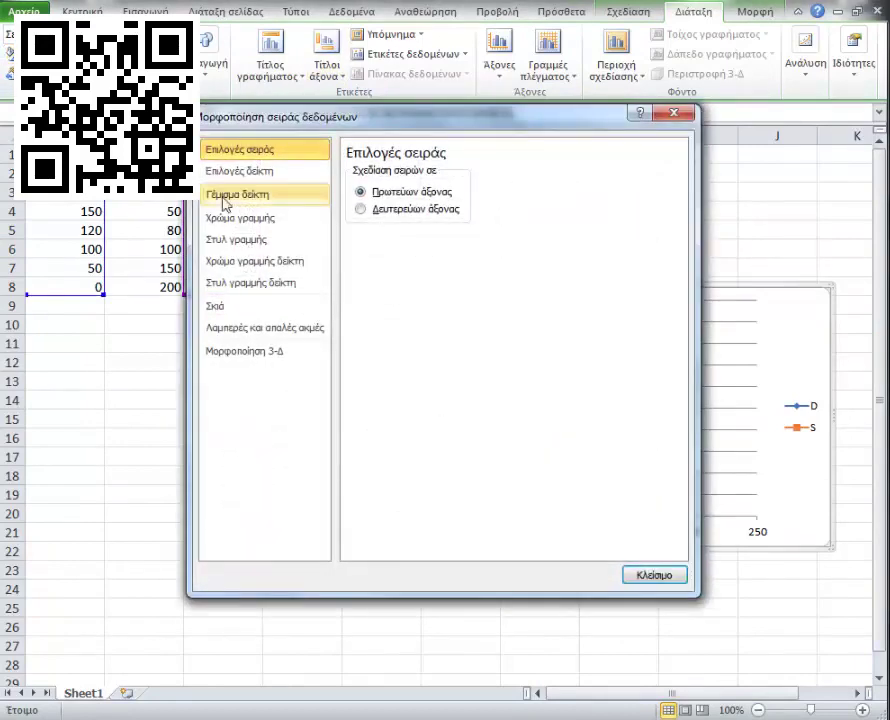
pyautogui.click(250, 173)
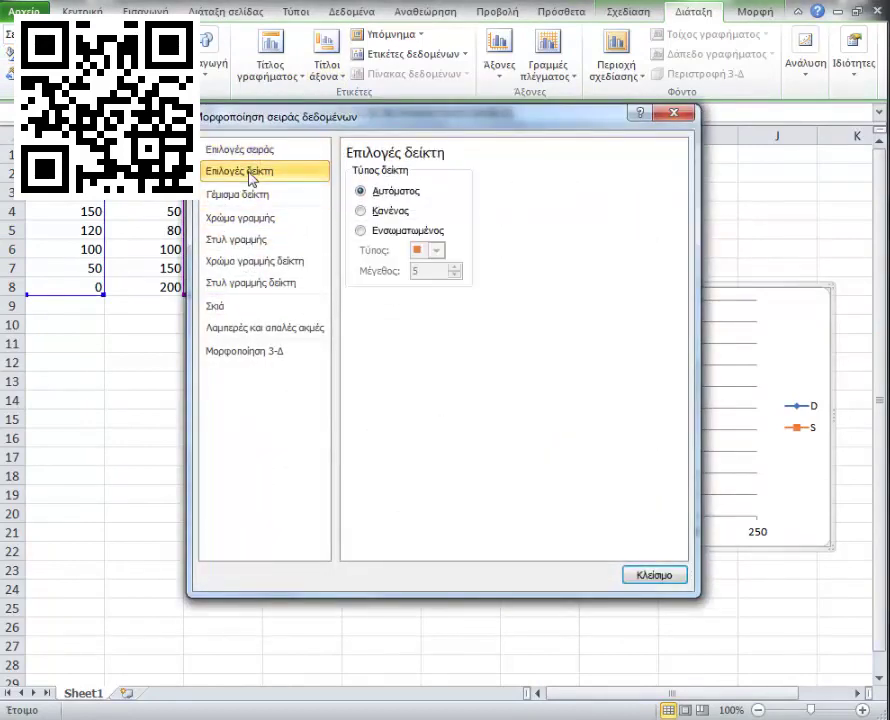
pyautogui.click(361, 211)
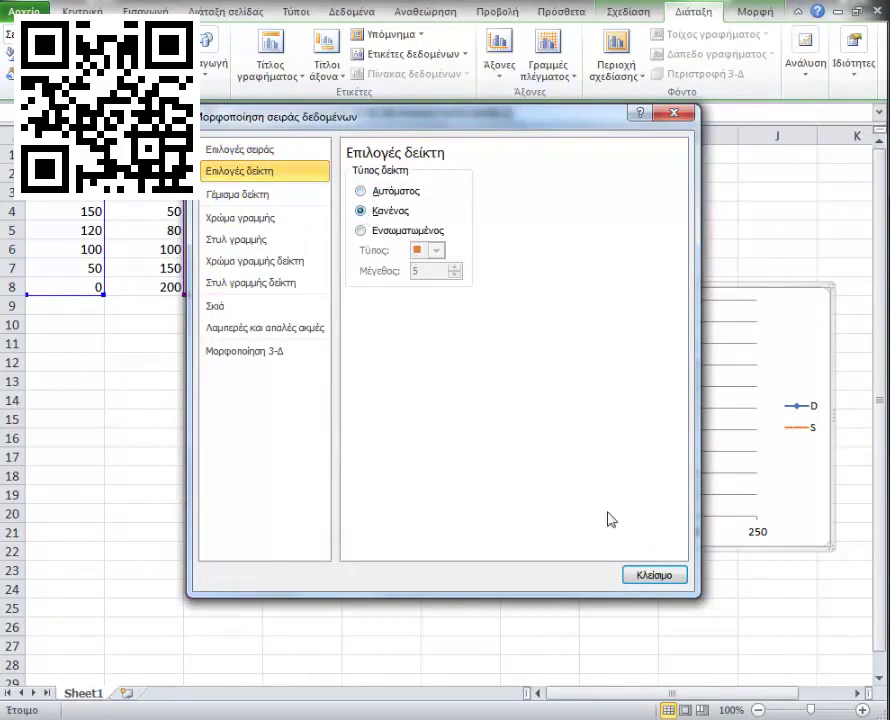
pyautogui.click(643, 575)
pyautogui.click(650, 412)
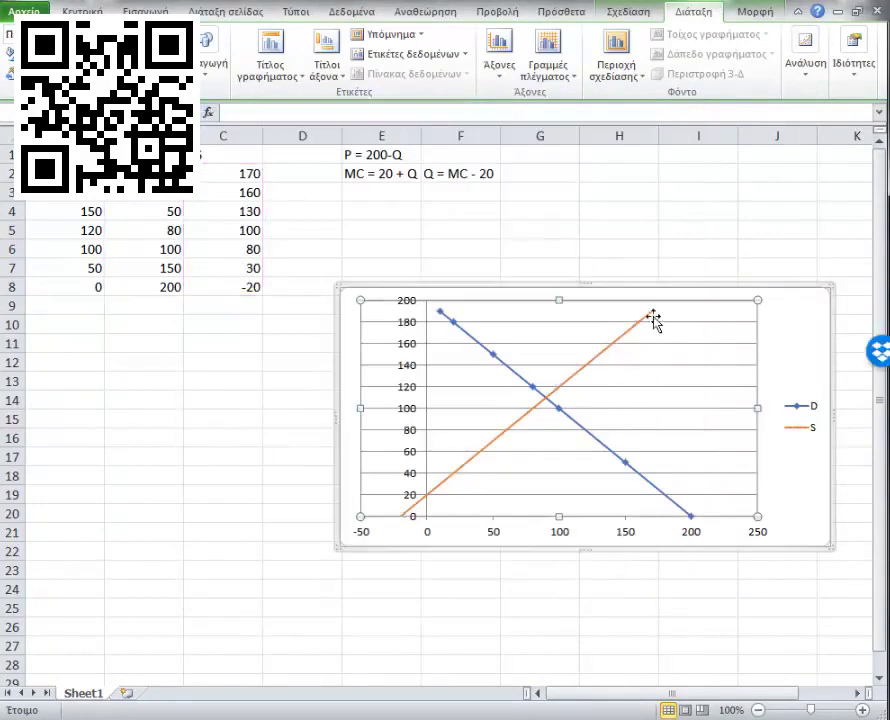
# Step: Select the whole D series line after clicking between individual D and S points
pyautogui.click(630, 468)
pyautogui.click(628, 466)
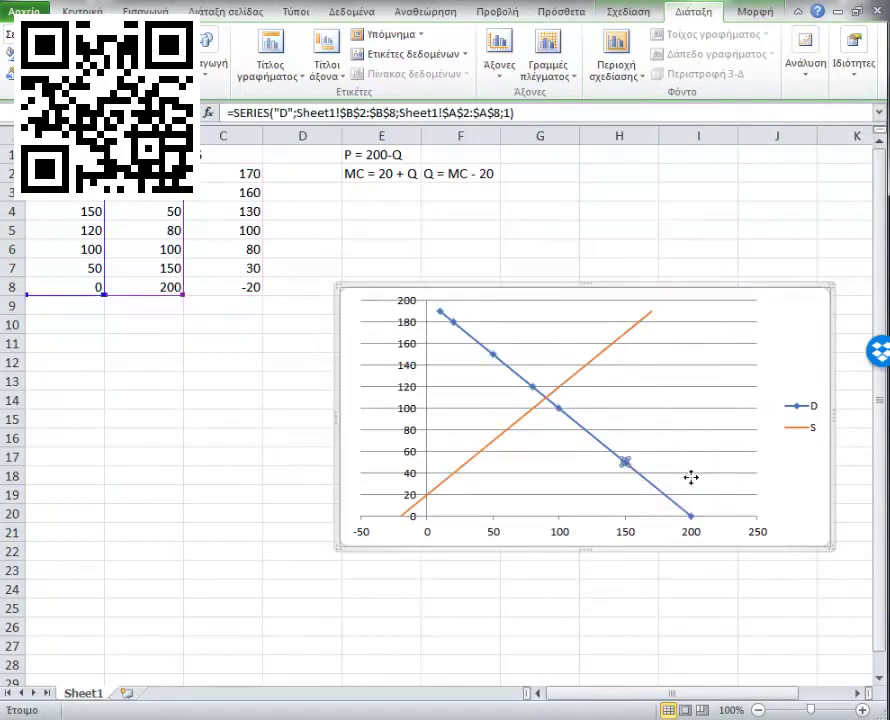
pyautogui.click(632, 478)
pyautogui.click(627, 466)
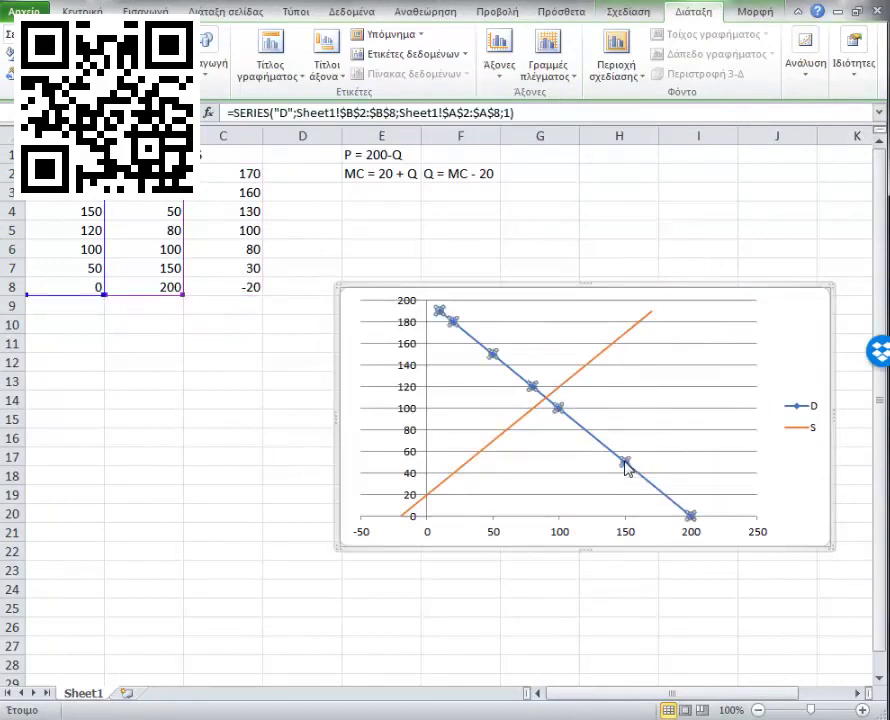
pyautogui.click(627, 466)
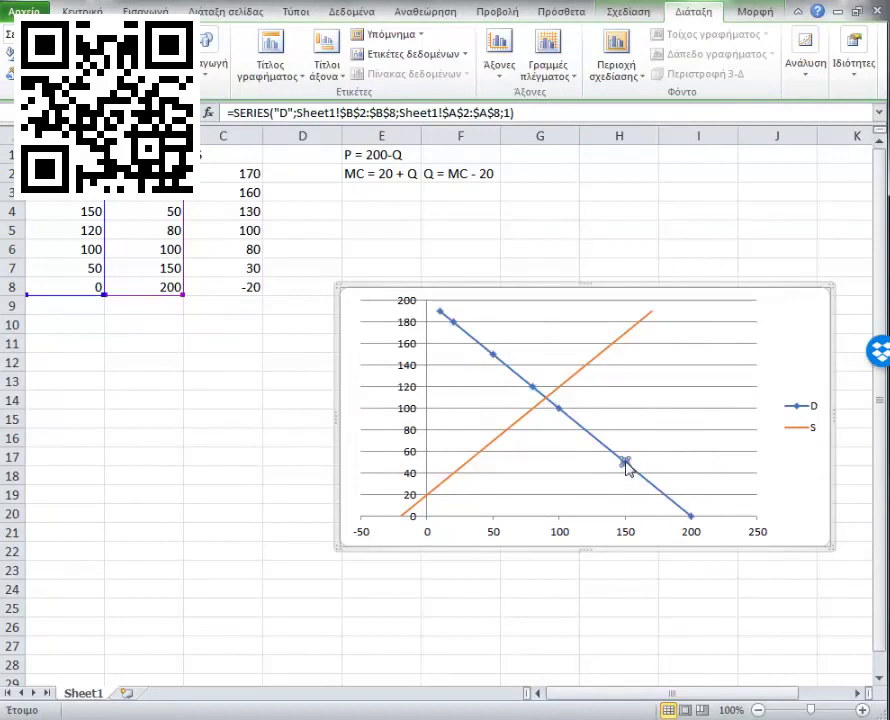
pyautogui.click(548, 404)
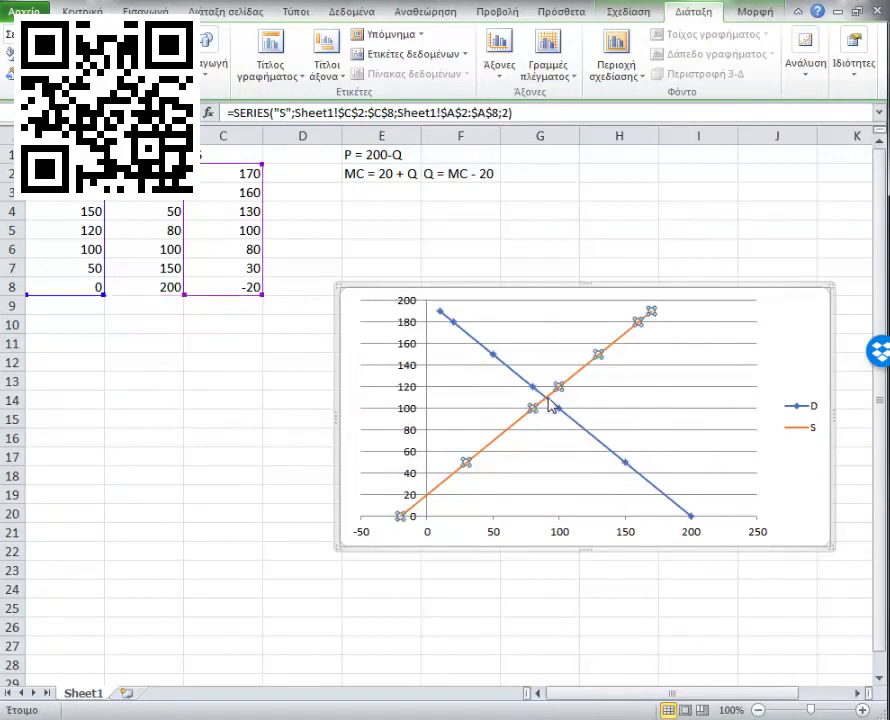
pyautogui.click(548, 404)
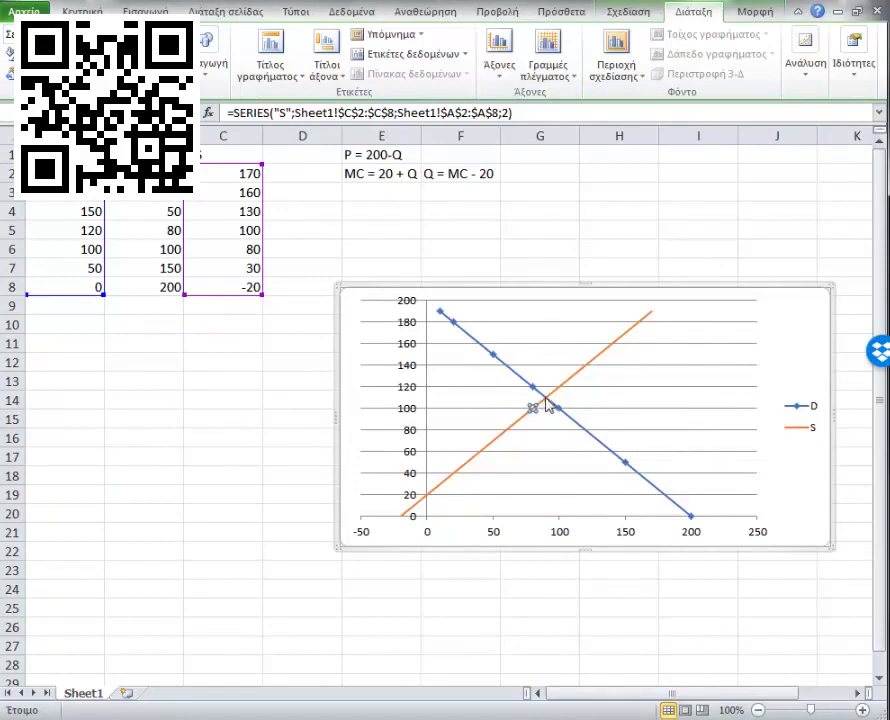
pyautogui.click(558, 409)
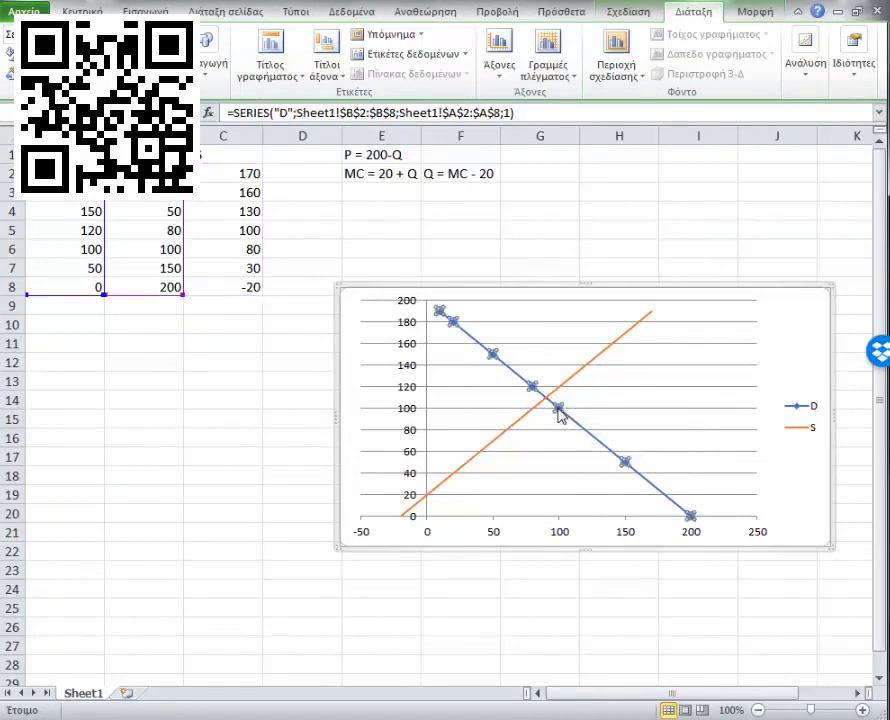
# Step: Set the D series marker type to None, leaving both lines without markers
pyautogui.hotkey('ctrl', '1')
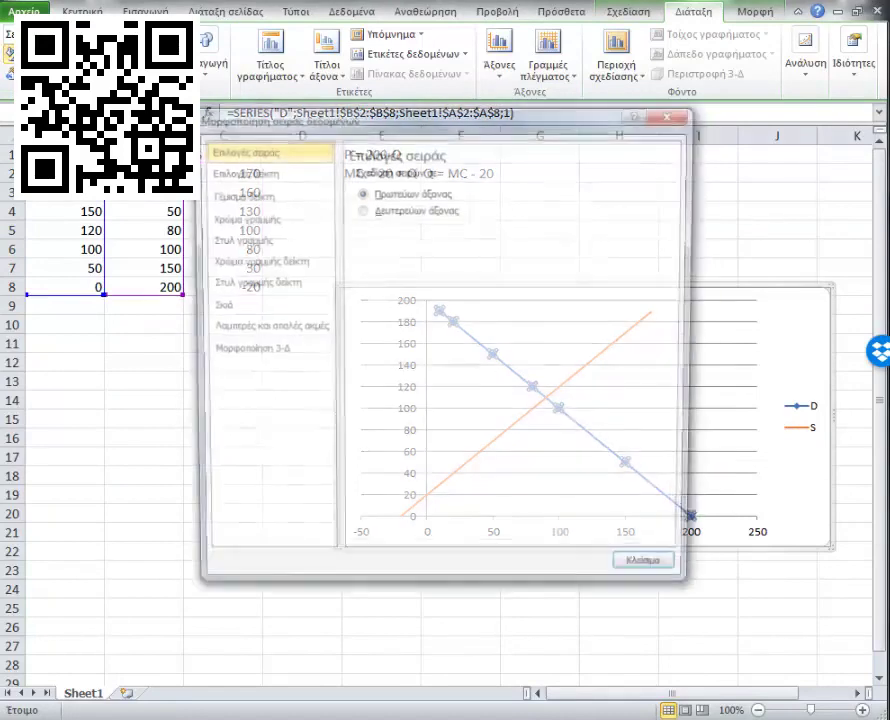
pyautogui.click(254, 173)
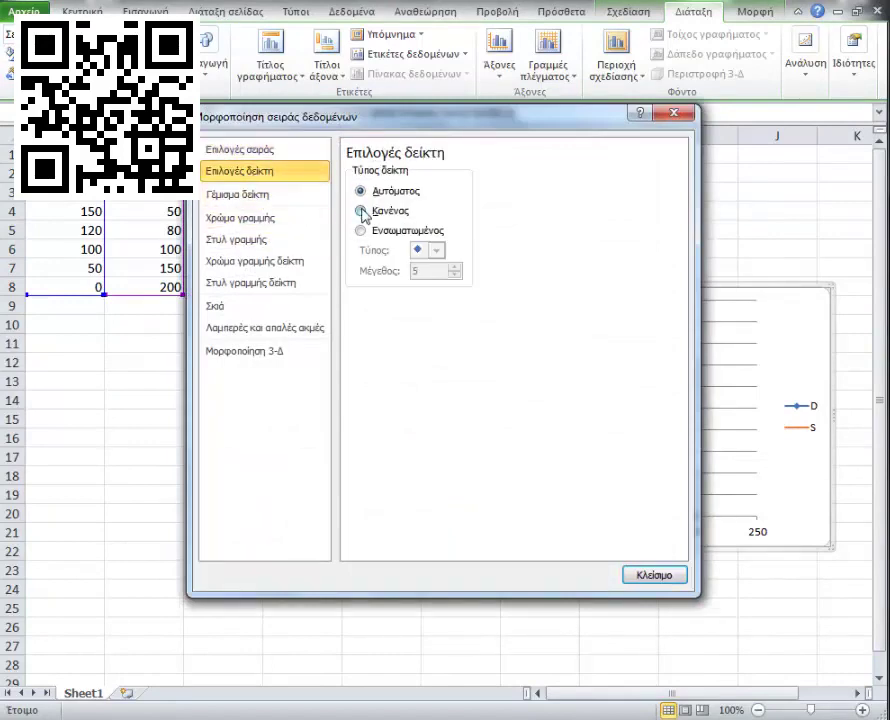
pyautogui.click(362, 211)
pyautogui.click(652, 575)
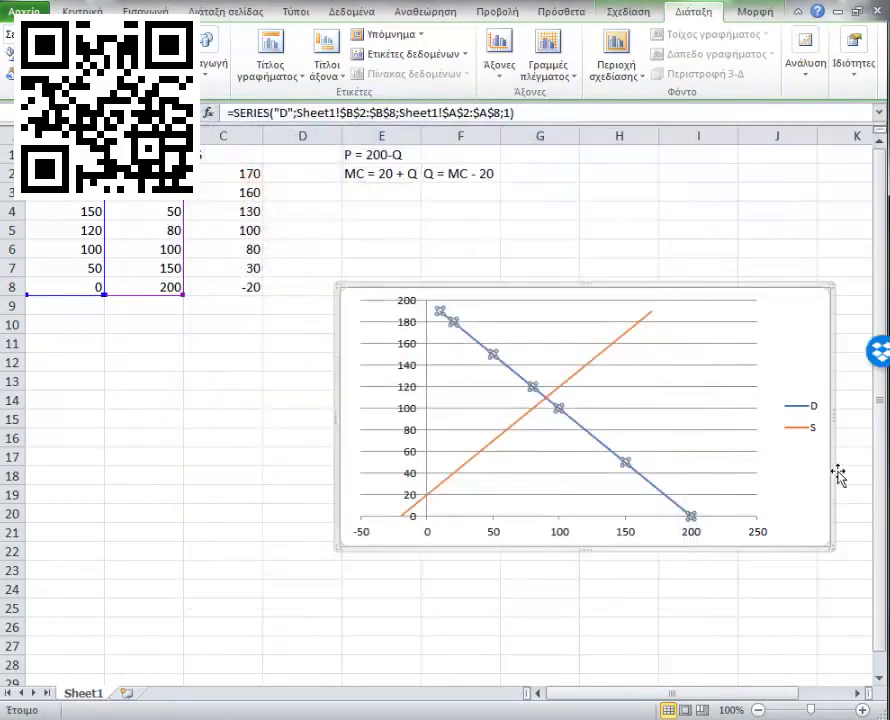
pyautogui.click(811, 434)
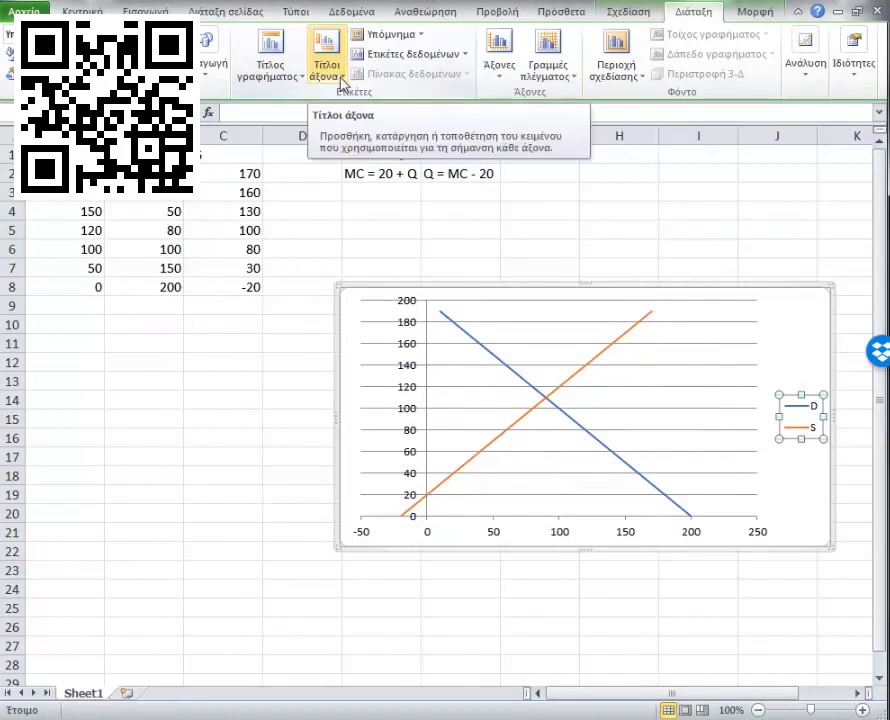
# Step: Move the chart legend to the bottom of the chart
pyautogui.click(410, 38)
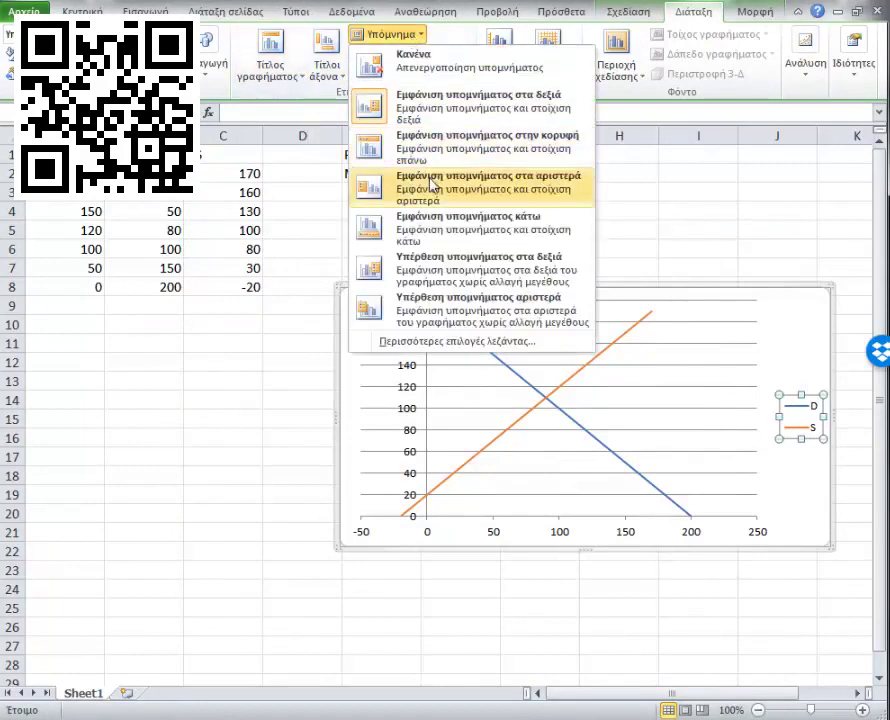
pyautogui.click(445, 225)
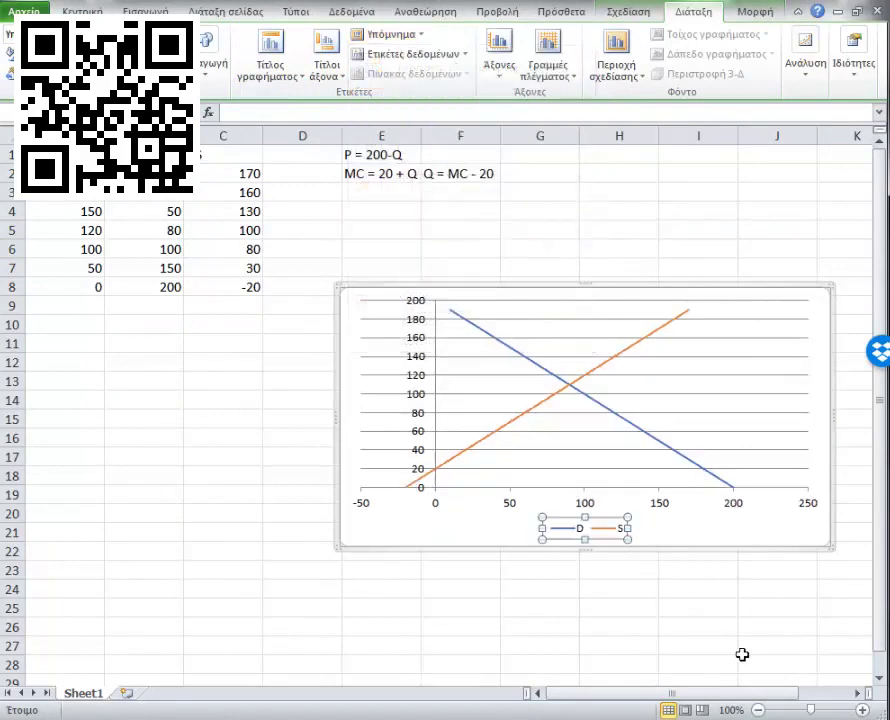
pyautogui.click(761, 542)
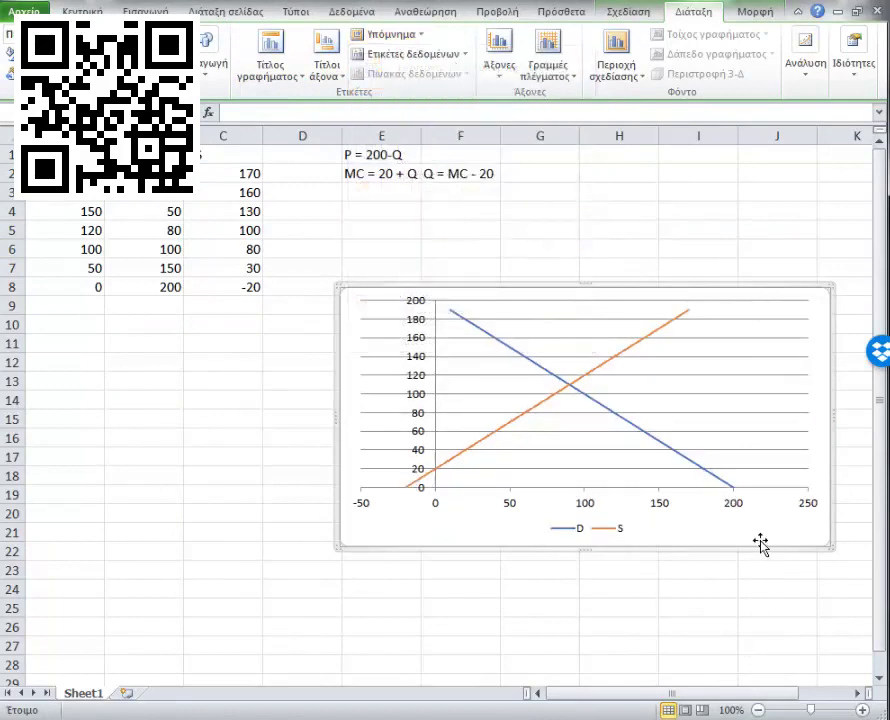
# Step: Add a centred overlay chart title reading ISORROPIA
pyautogui.click(276, 62)
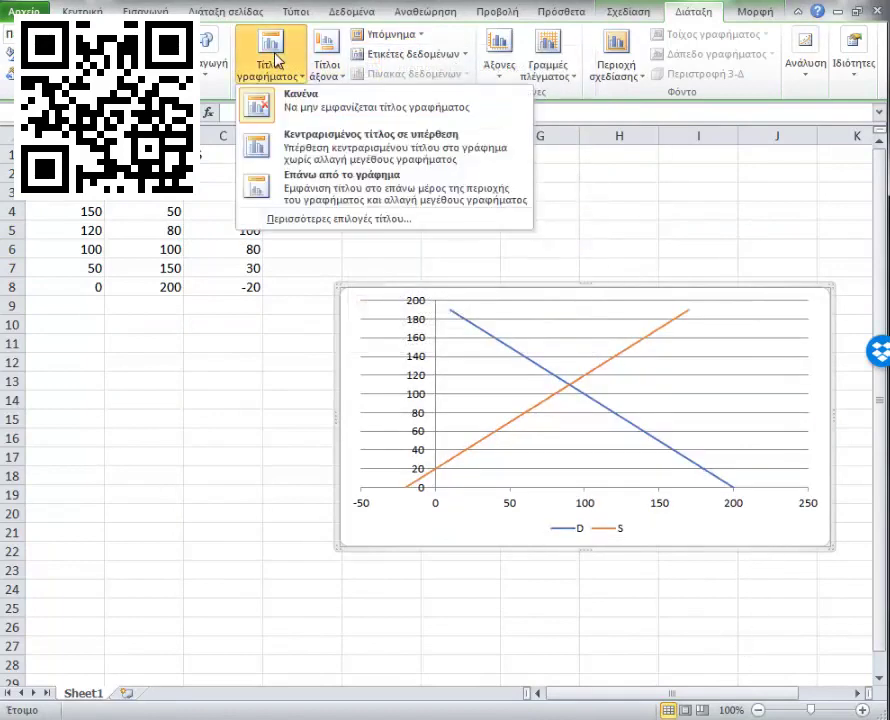
pyautogui.click(336, 154)
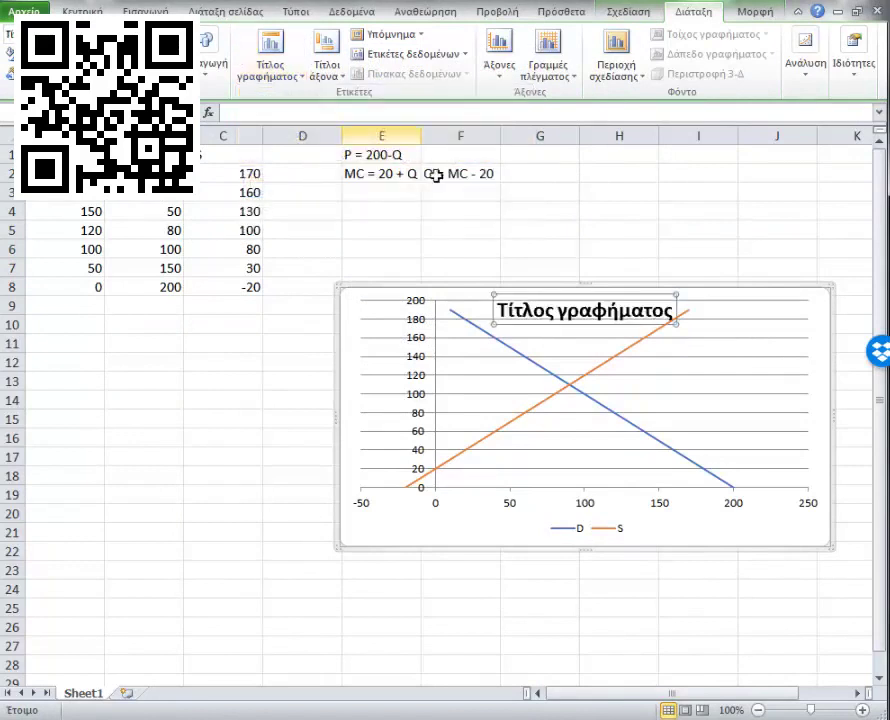
pyautogui.tripleClick(598, 325)
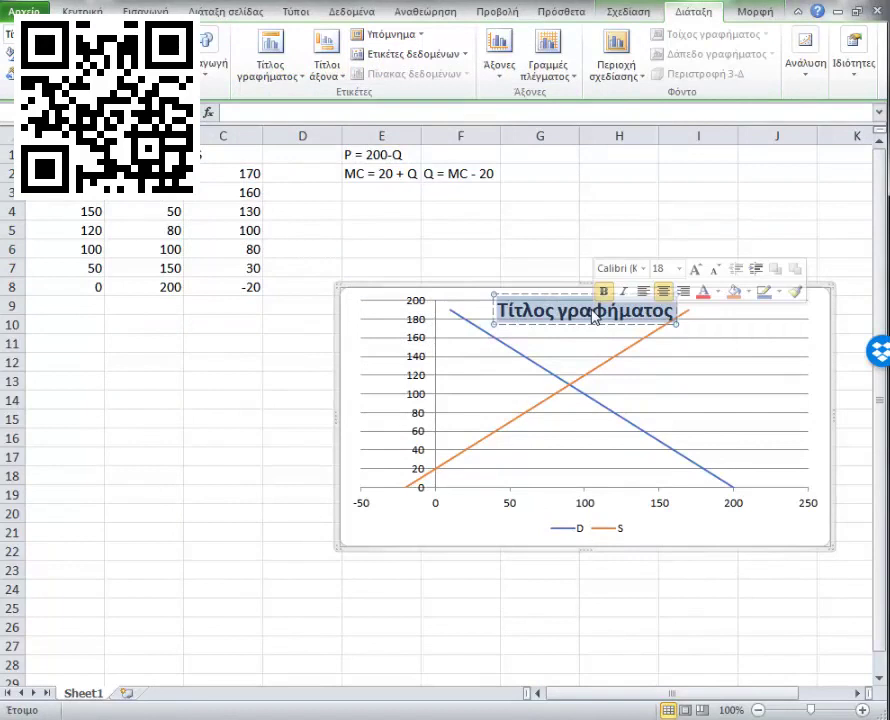
pyautogui.write('ISO')
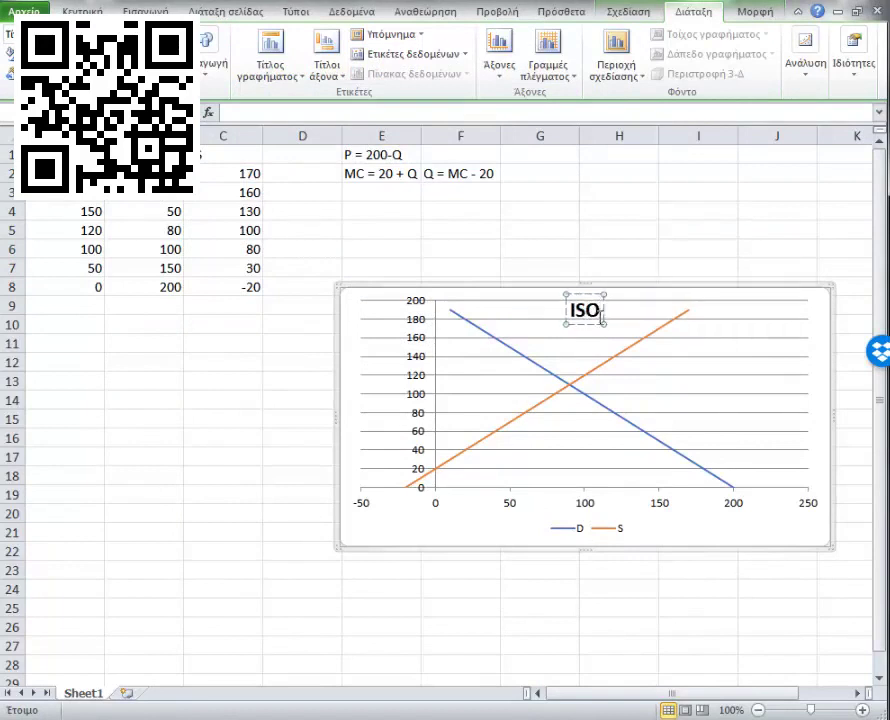
pyautogui.write('RRO')
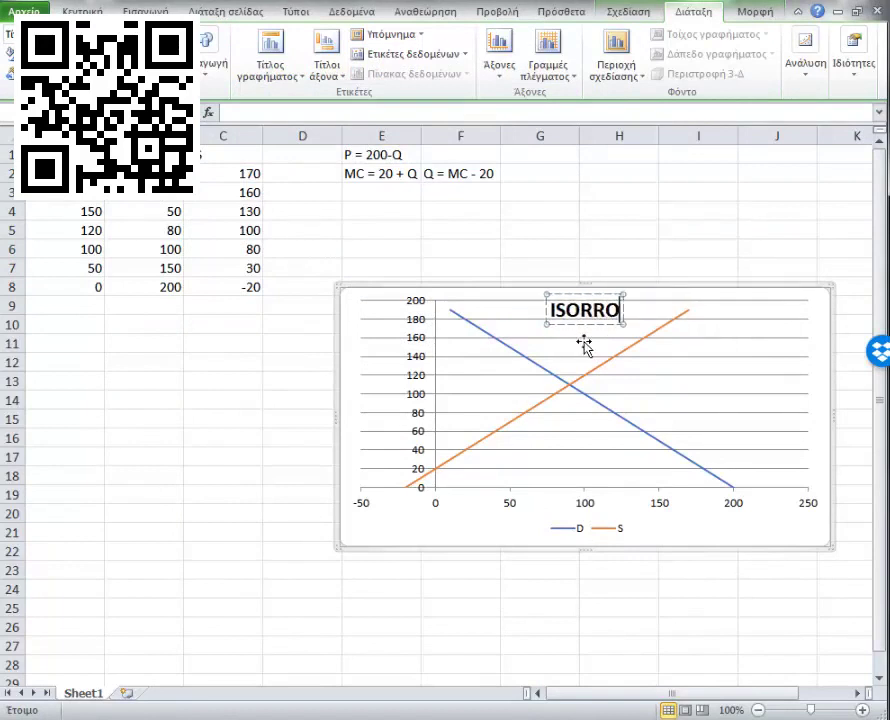
pyautogui.write('PIA')
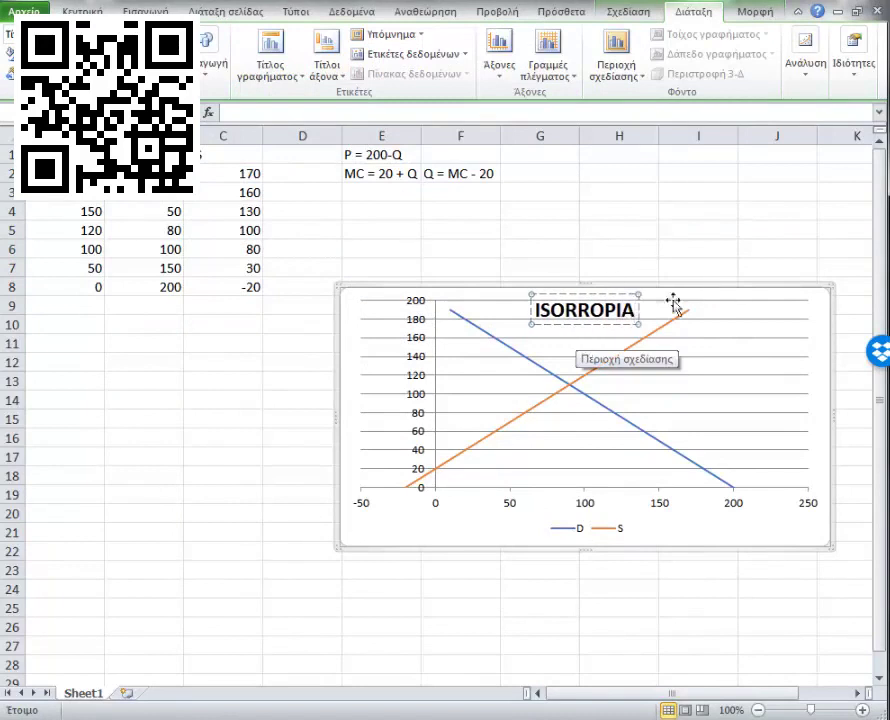
pyautogui.click(818, 333)
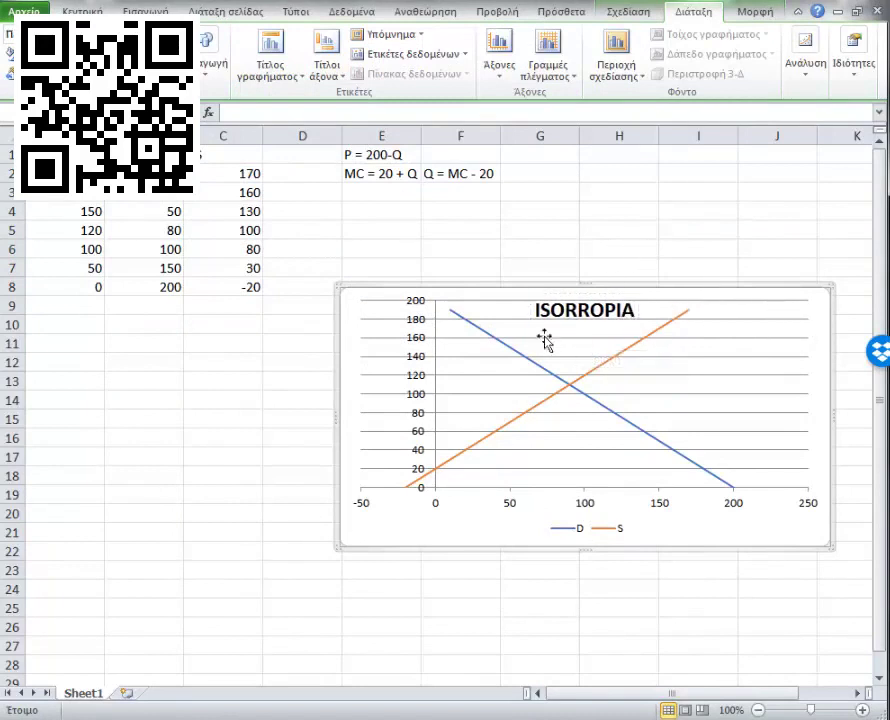
pyautogui.click(576, 318)
pyautogui.click(572, 212)
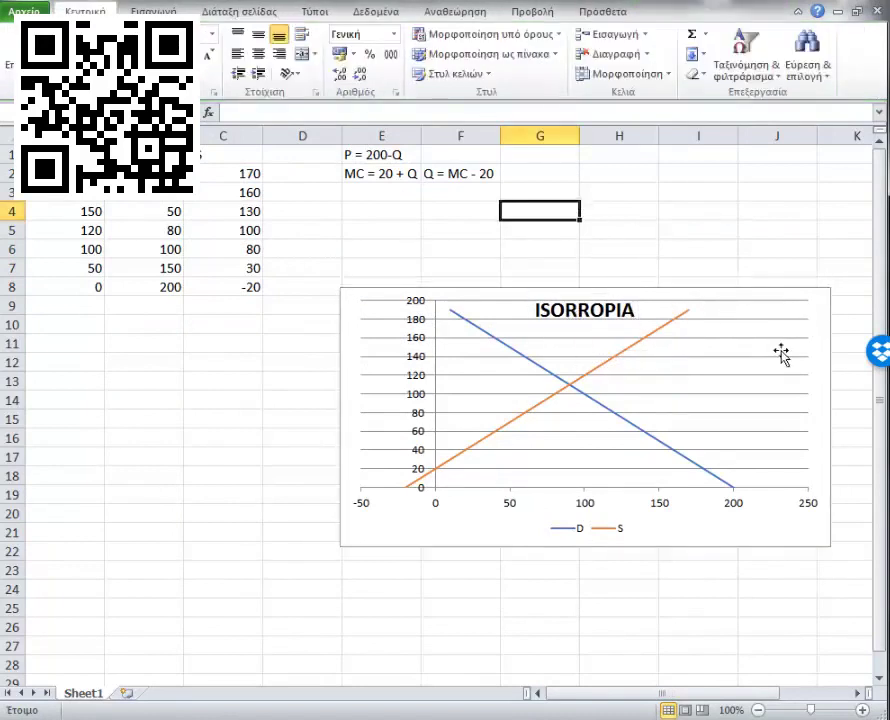
# Step: Try minor and no horizontal gridlines, then set major horizontal and major vertical gridlines
pyautogui.click(783, 354)
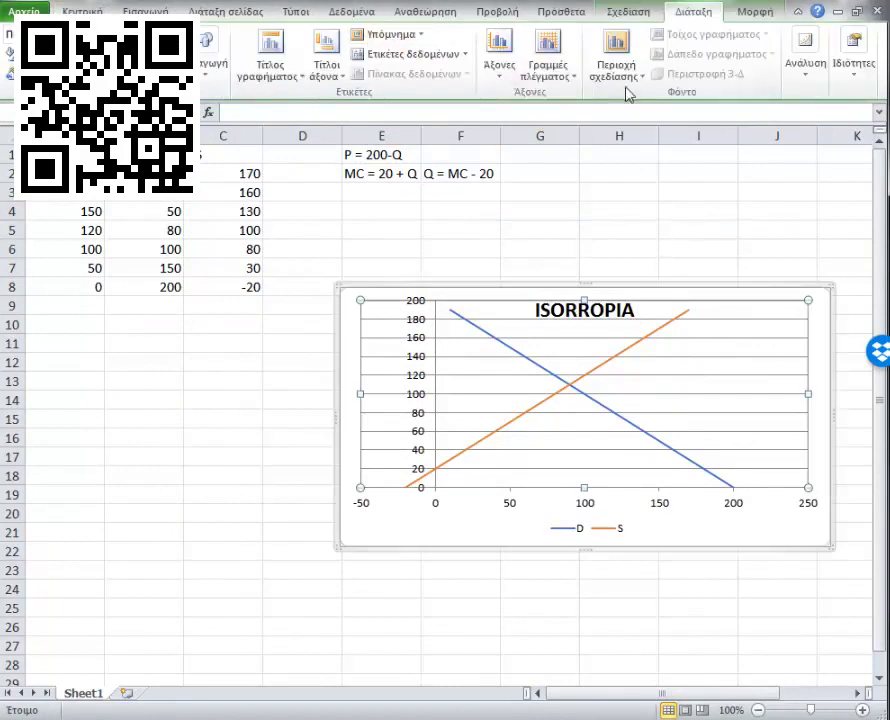
pyautogui.click(566, 80)
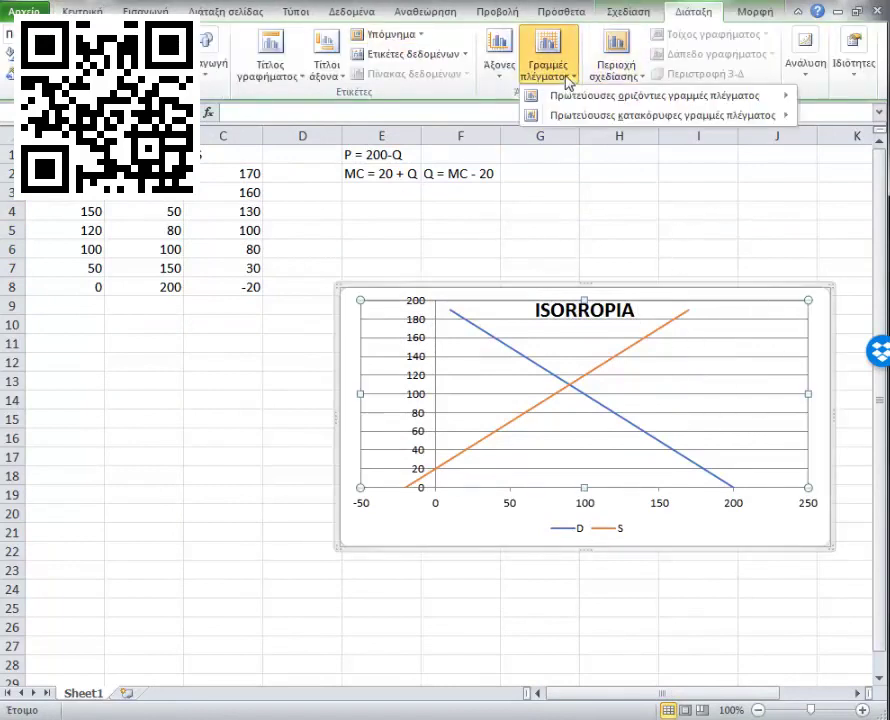
pyautogui.moveTo(655, 95)
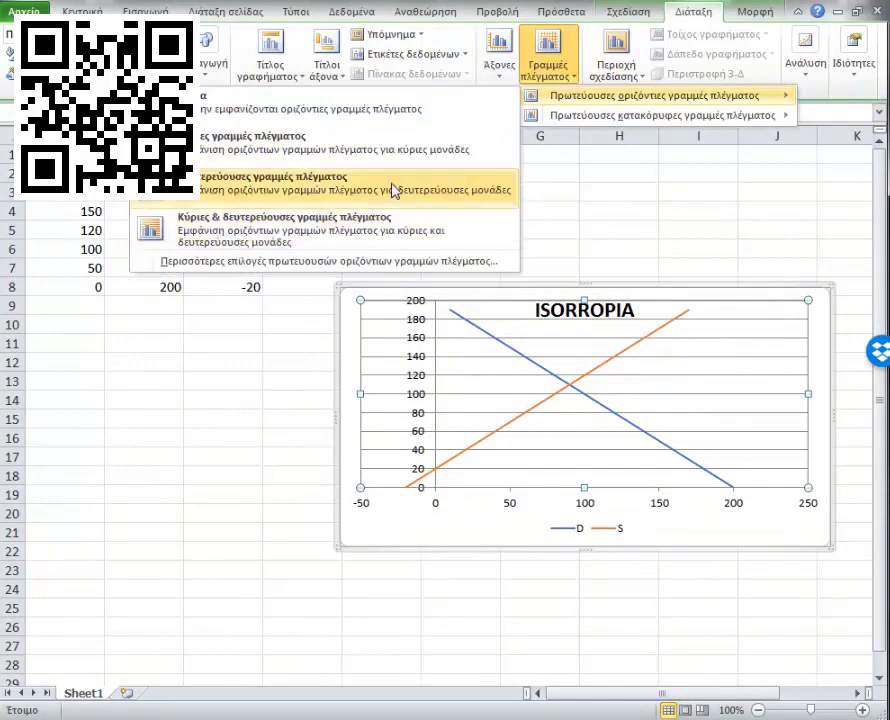
pyautogui.click(397, 189)
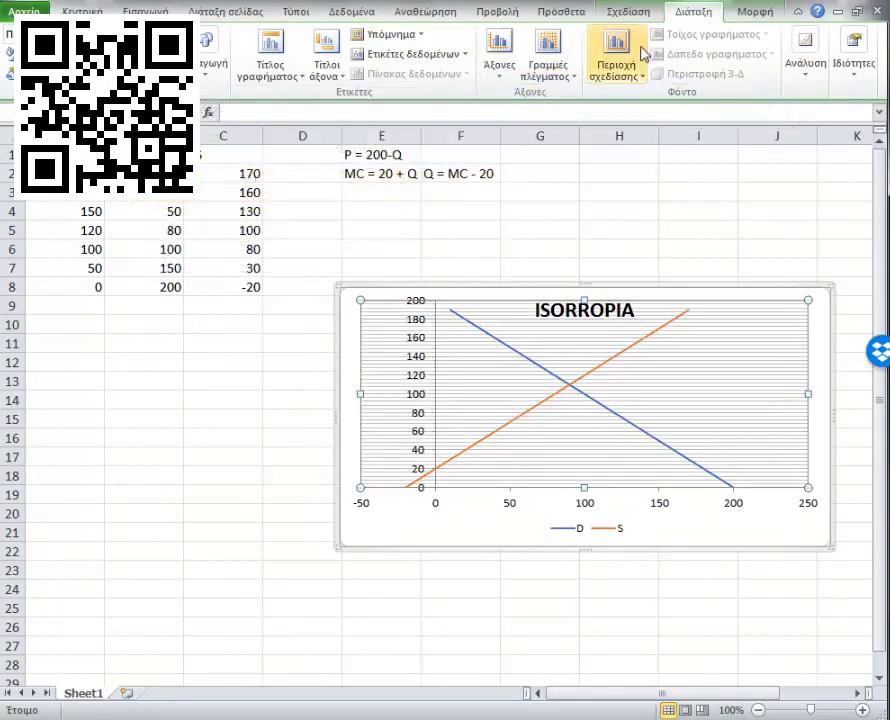
pyautogui.click(556, 68)
pyautogui.moveTo(660, 95)
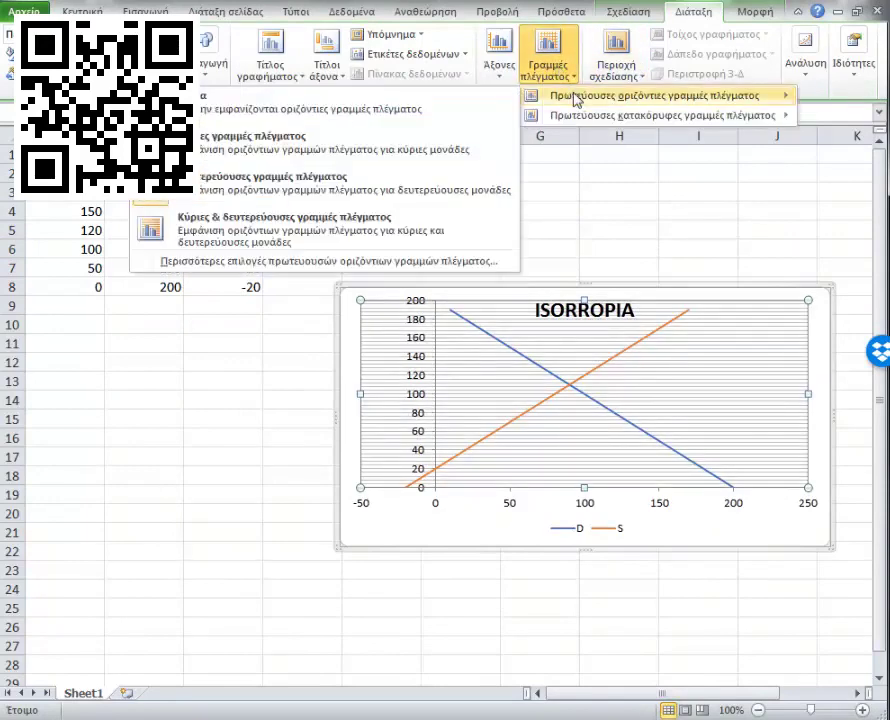
pyautogui.click(310, 108)
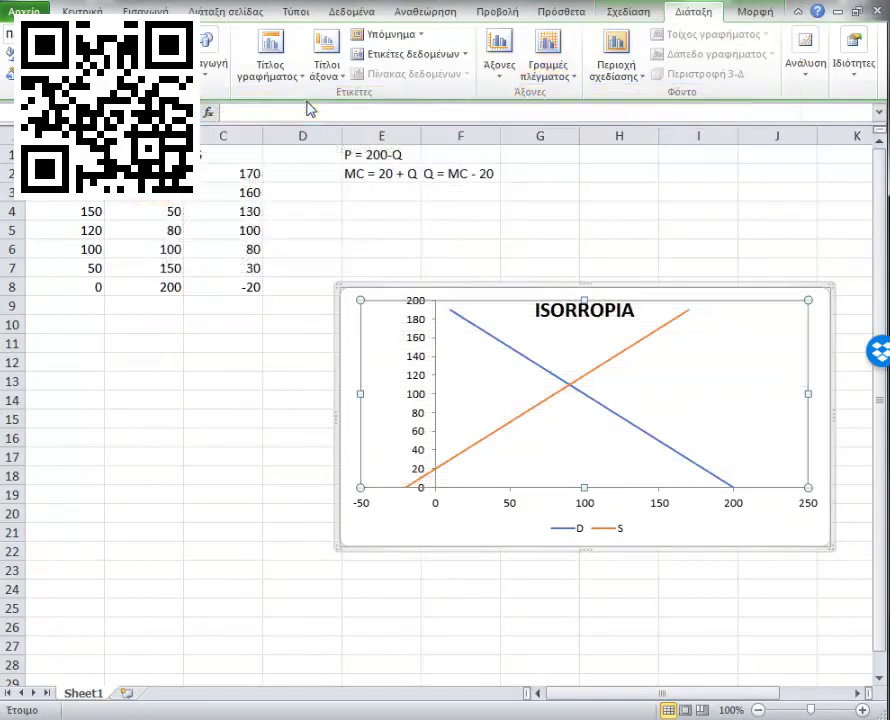
pyautogui.click(544, 66)
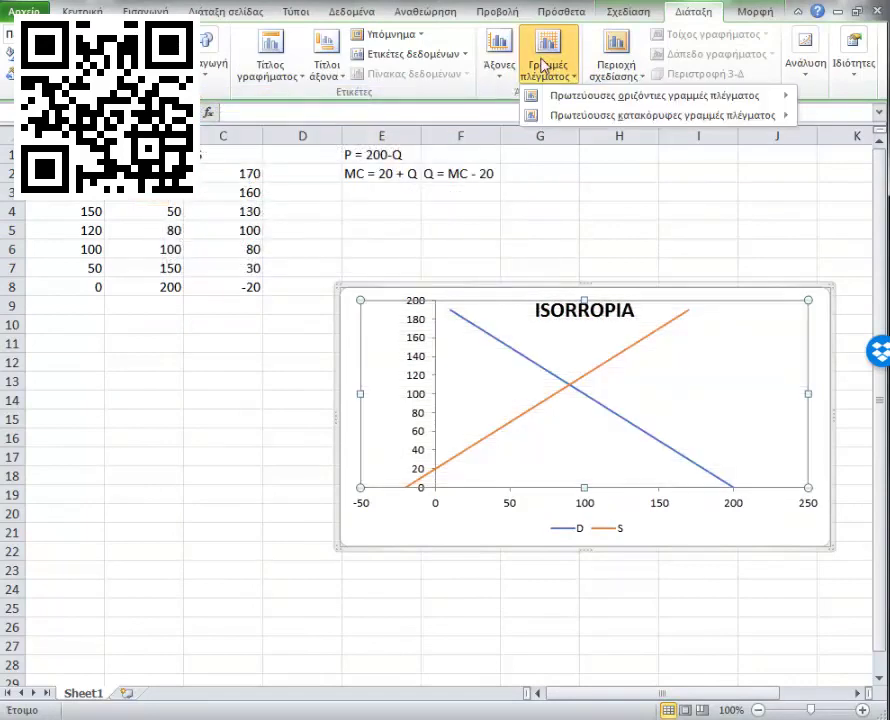
pyautogui.moveTo(654, 95)
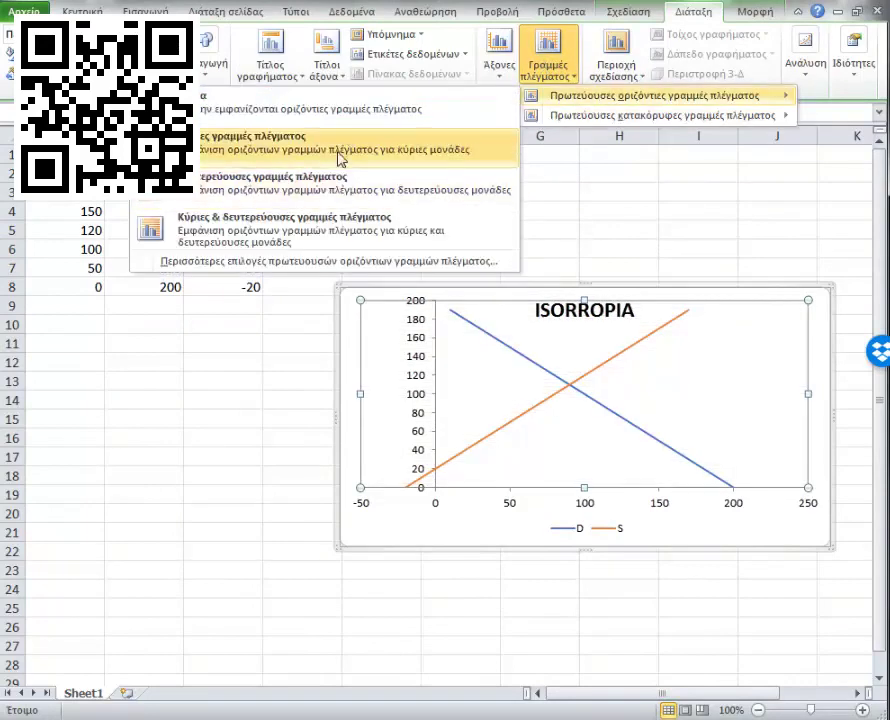
pyautogui.click(340, 158)
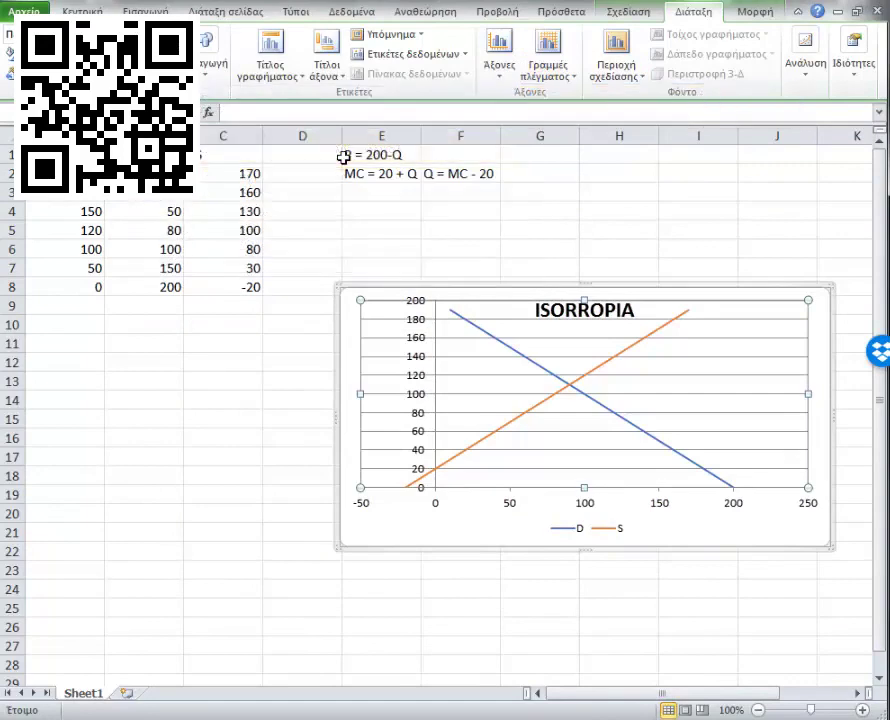
pyautogui.click(560, 70)
pyautogui.moveTo(660, 115)
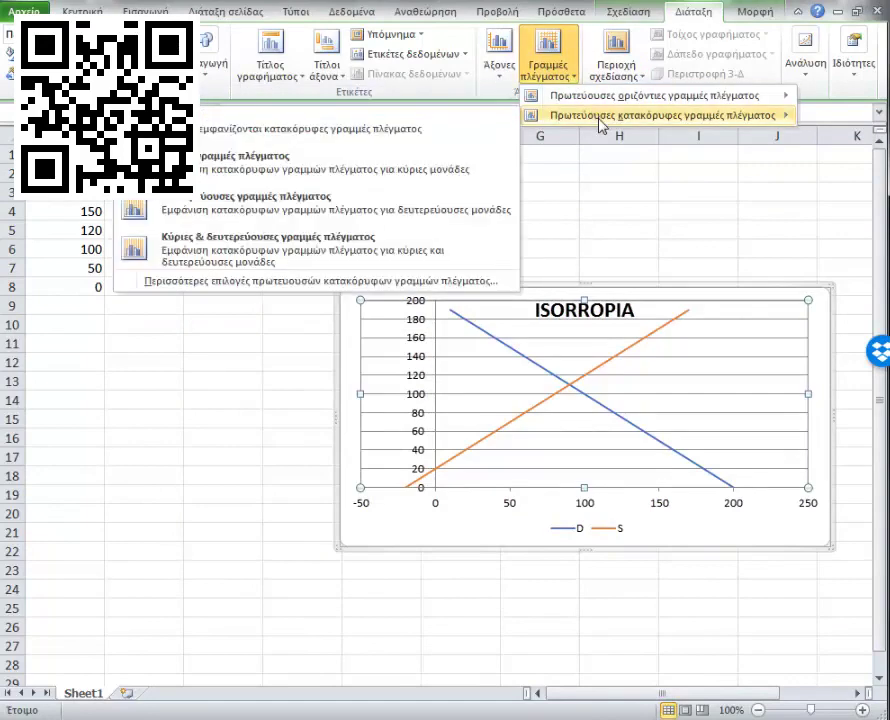
pyautogui.click(364, 166)
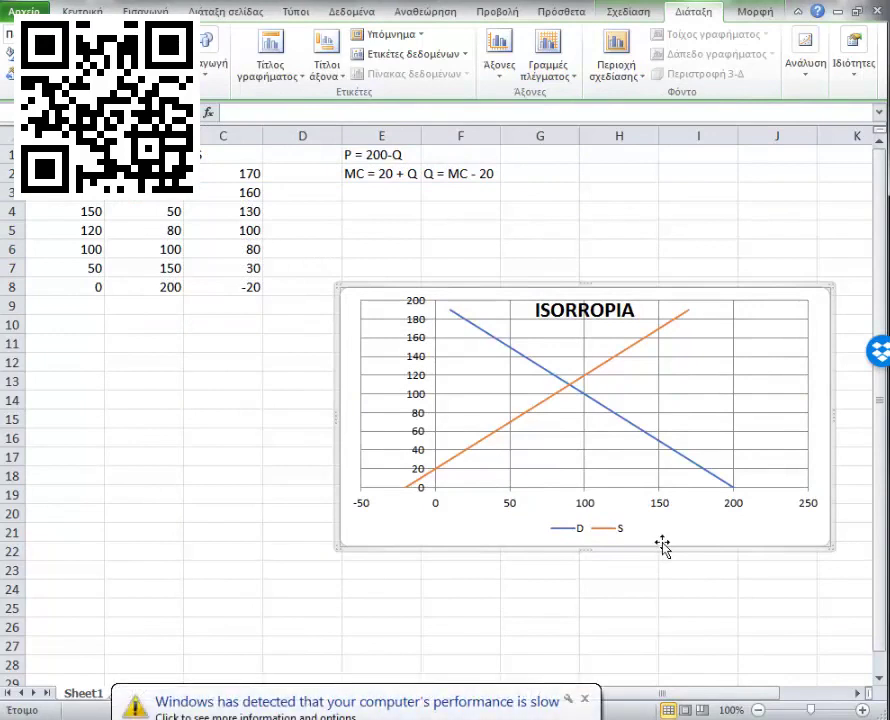
pyautogui.rightClick(689, 535)
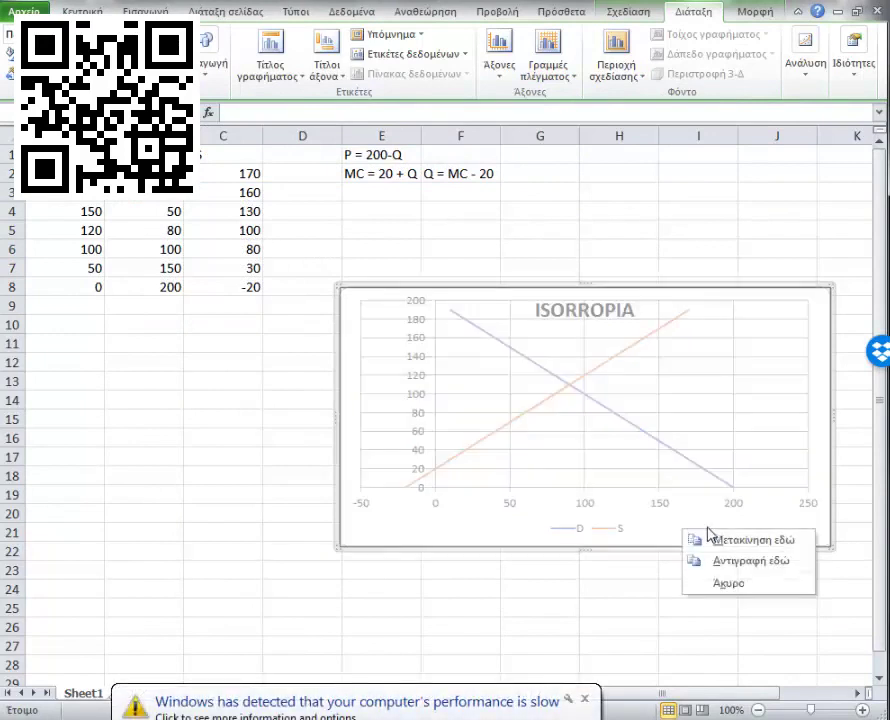
pyautogui.press('Escape')
pyautogui.click(791, 380)
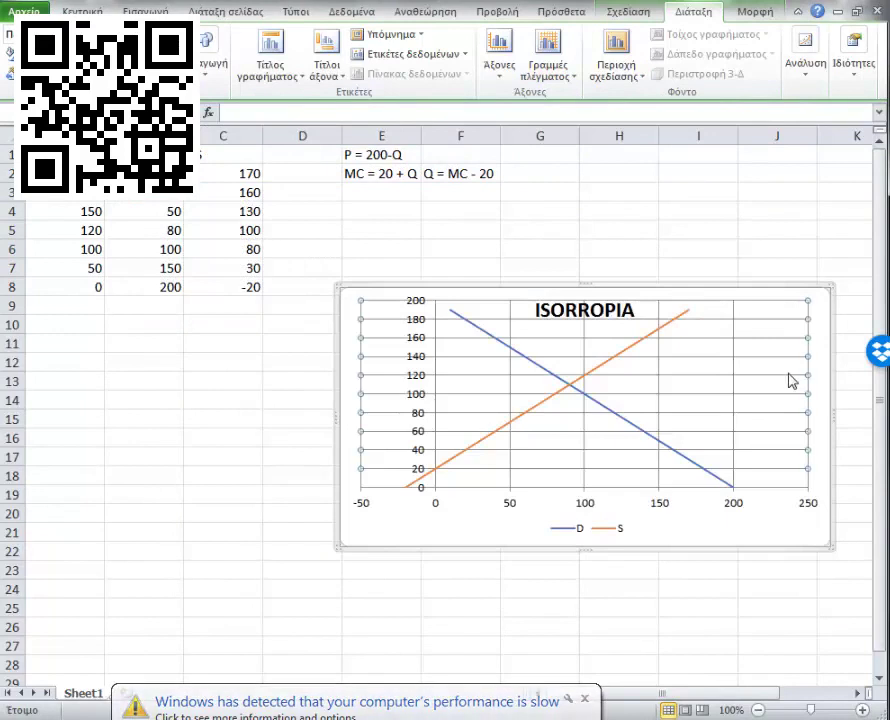
pyautogui.rightClick(791, 380)
pyautogui.click(828, 379)
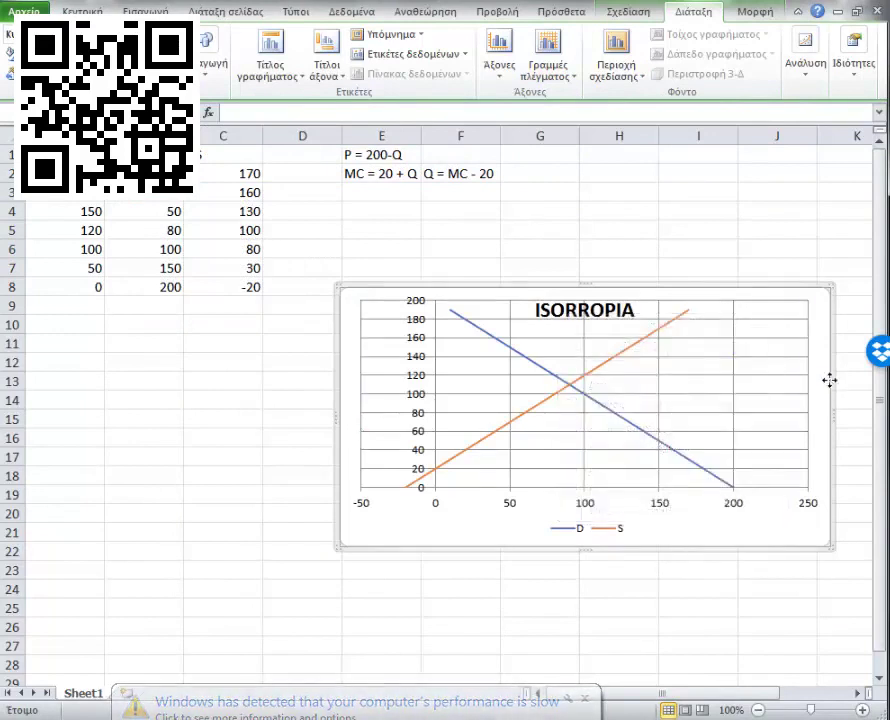
pyautogui.rightClick(823, 379)
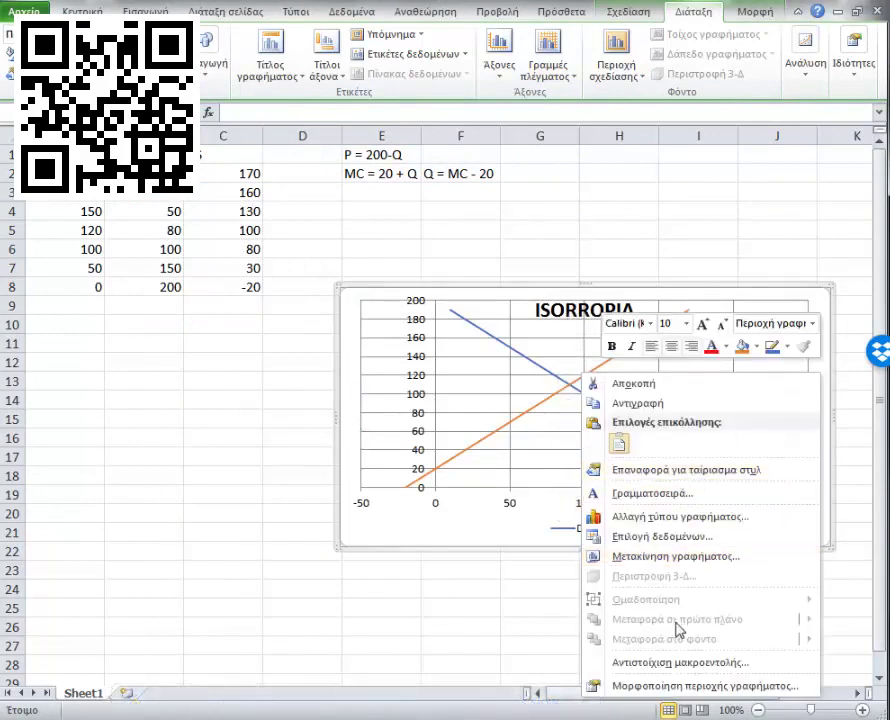
pyautogui.click(672, 403)
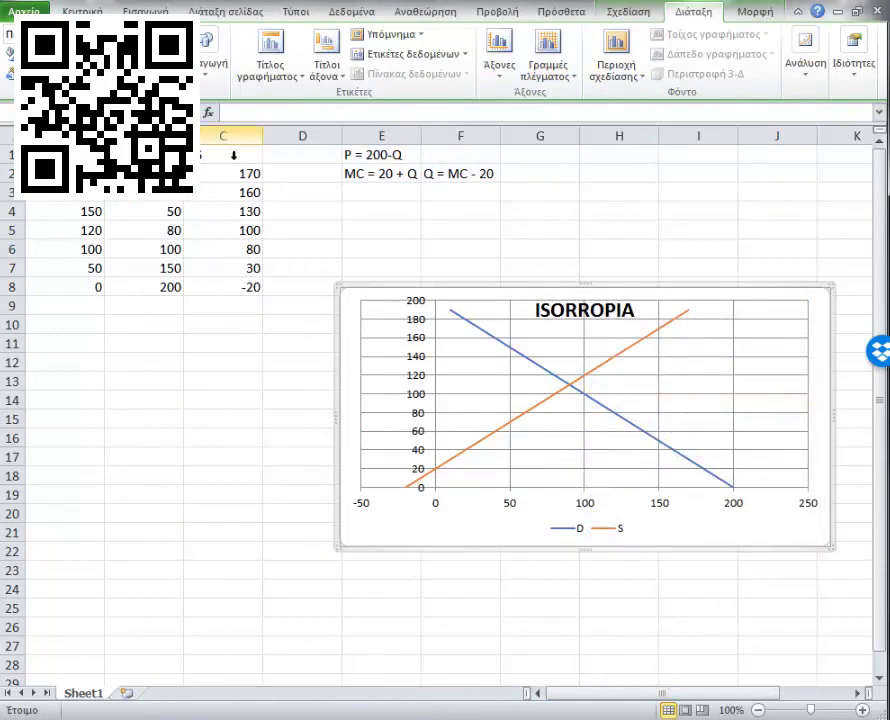
pyautogui.click(228, 162)
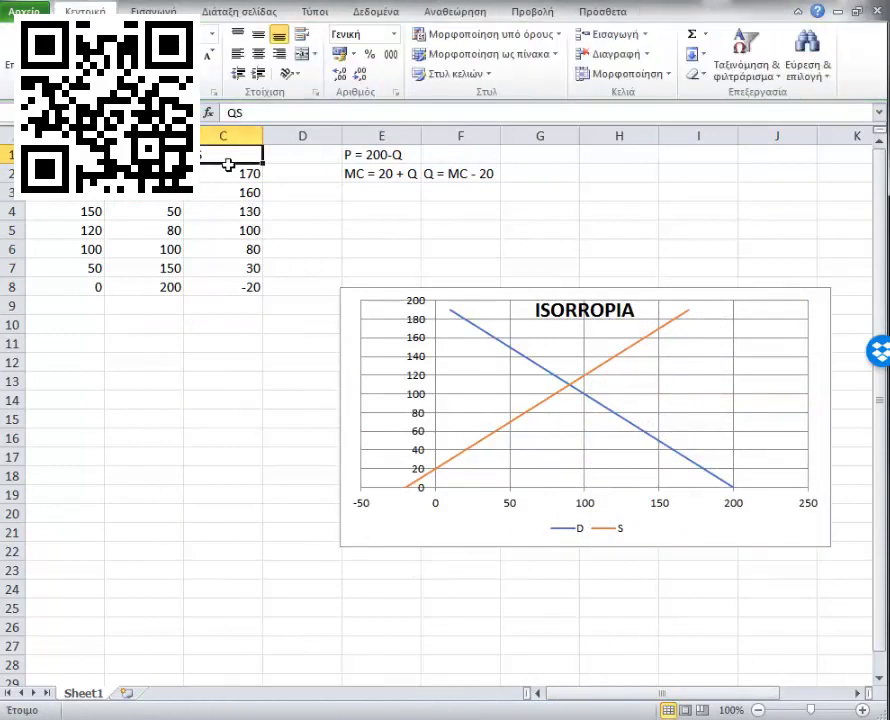
# Step: Remove series S in Select Data, keeping only the D series plotted
pyautogui.click(167, 288)
pyautogui.click(449, 527)
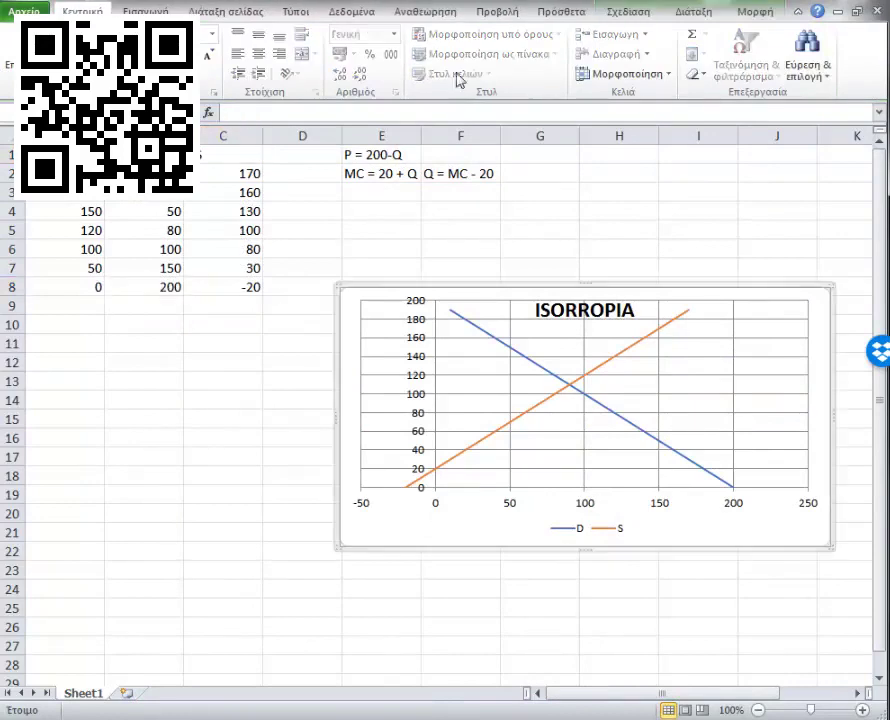
pyautogui.click(620, 12)
pyautogui.click(260, 55)
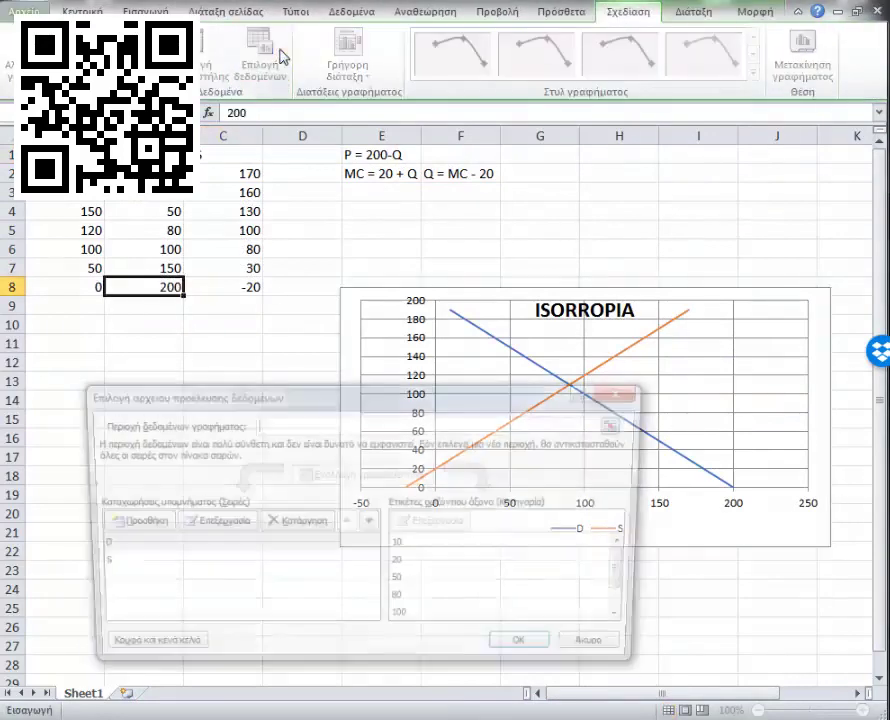
pyautogui.click(127, 545)
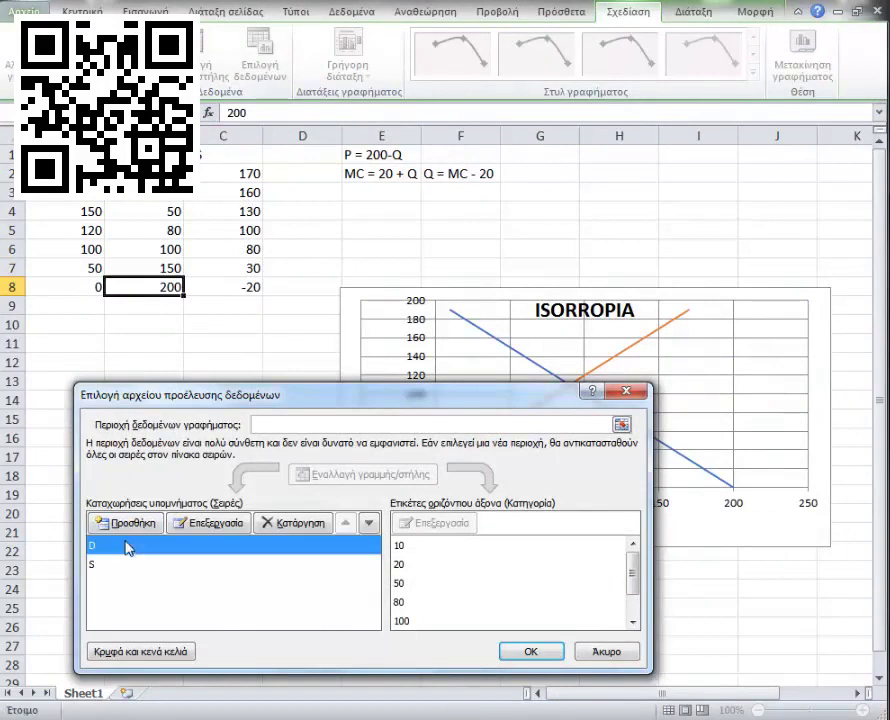
pyautogui.click(133, 567)
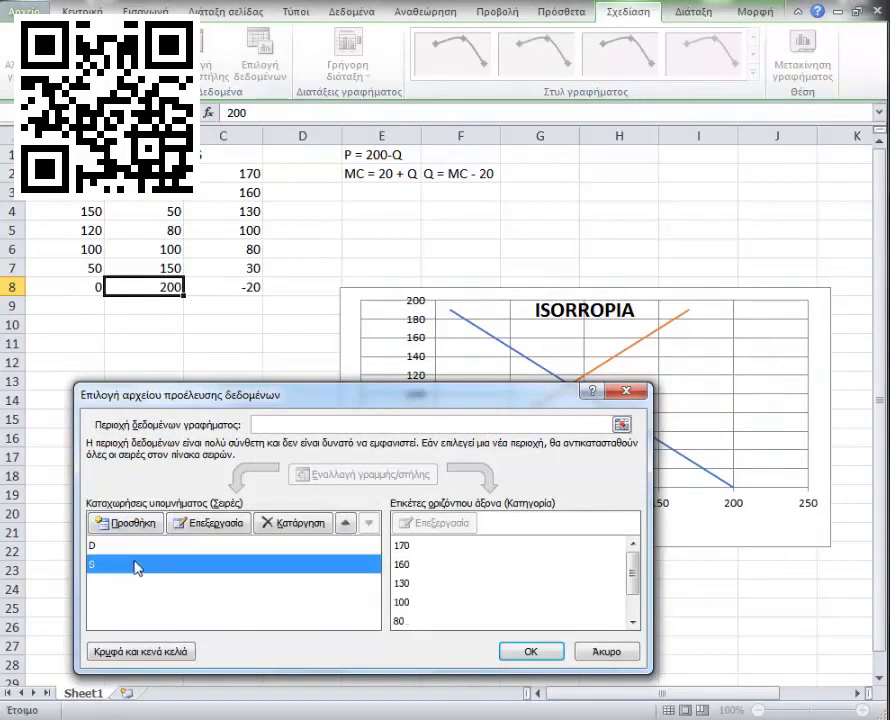
pyautogui.click(282, 523)
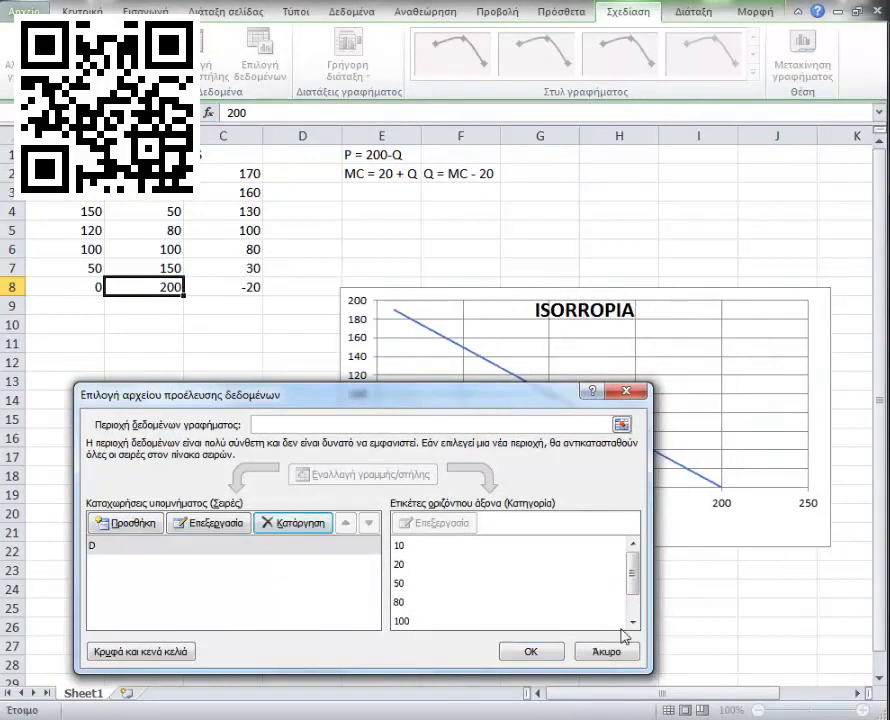
pyautogui.click(557, 650)
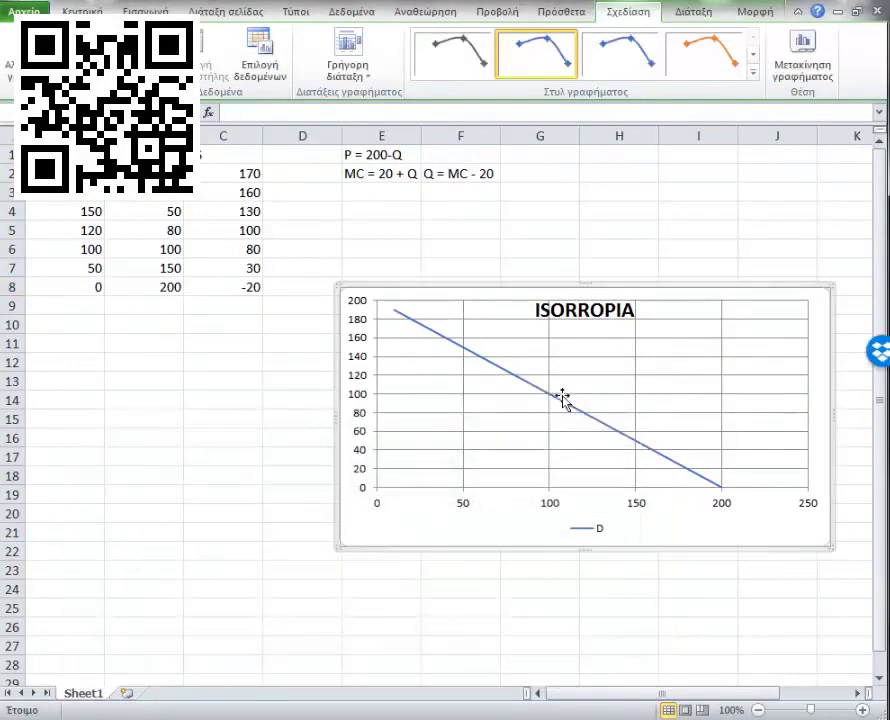